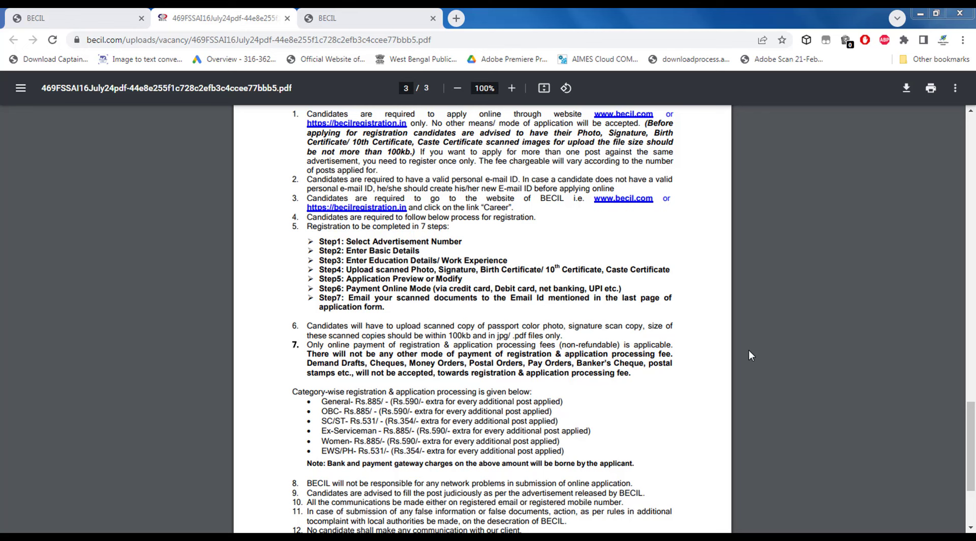
Switch from the recruitment PDF's instructions to the becilregistration.in tab.
scroll(763, 368, "up", 3)
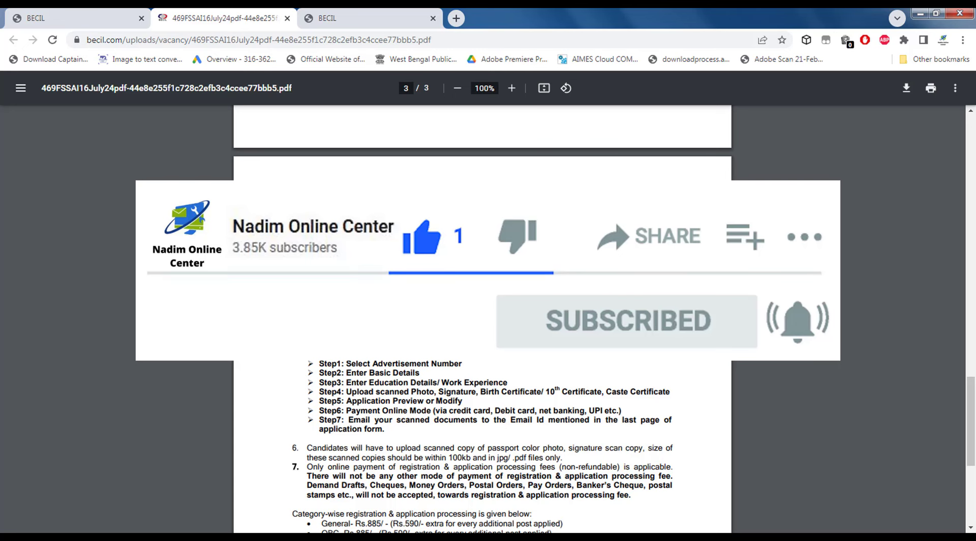
key("ctrl+Tab")
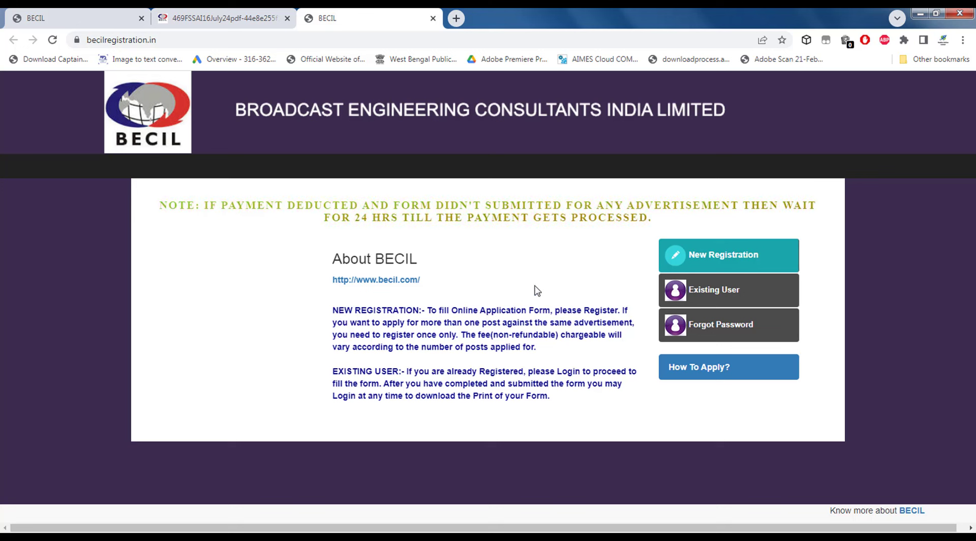
Start a new registration and select ADVERTISEMENT NO.469.
left_click(704, 256)
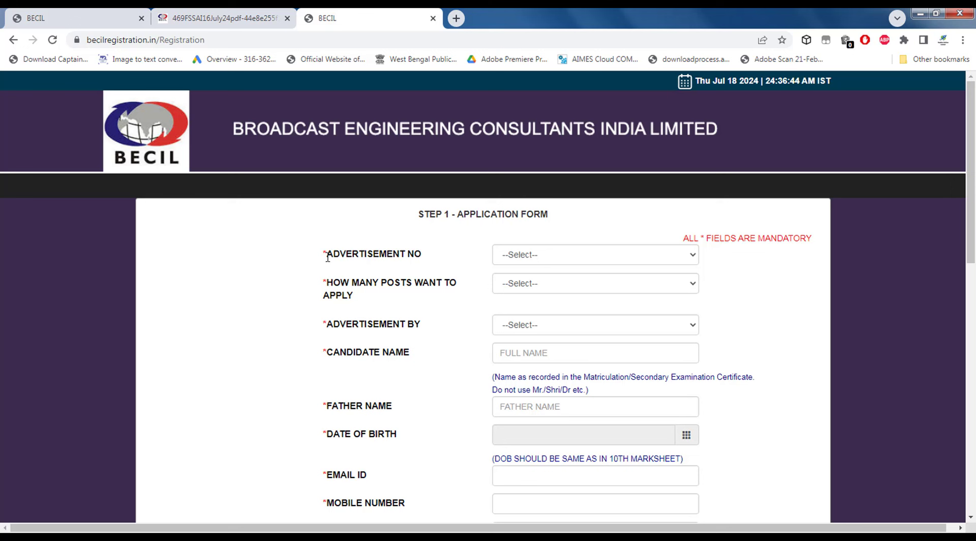
left_click_drag(322, 255, 407, 252)
left_click(534, 255)
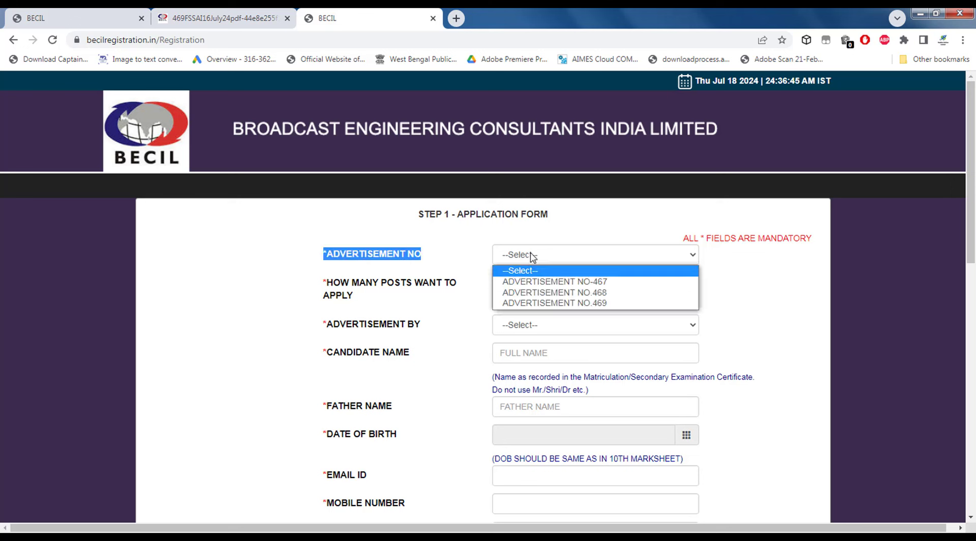
left_click(554, 303)
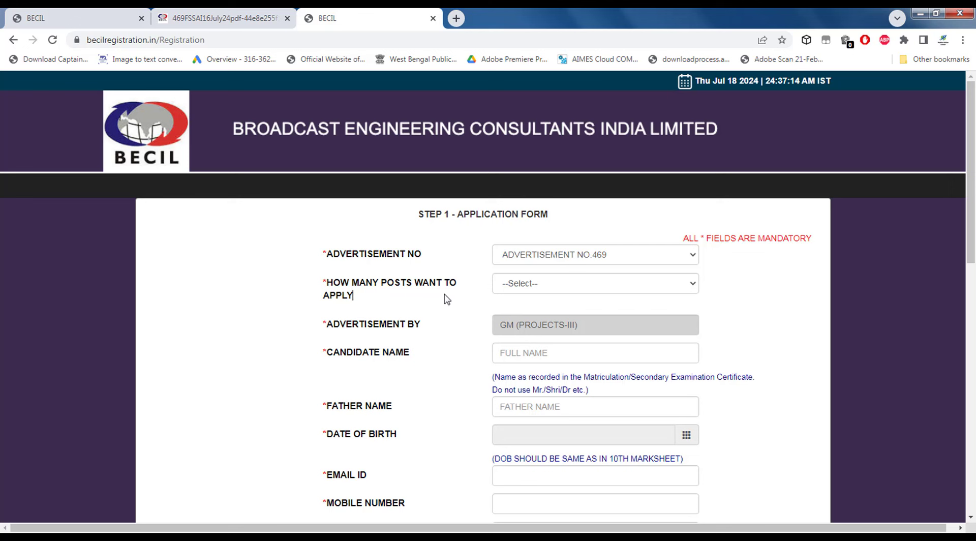
Set How Many Posts to 1 after briefly trying 2.
left_click(508, 288)
left_click(517, 311)
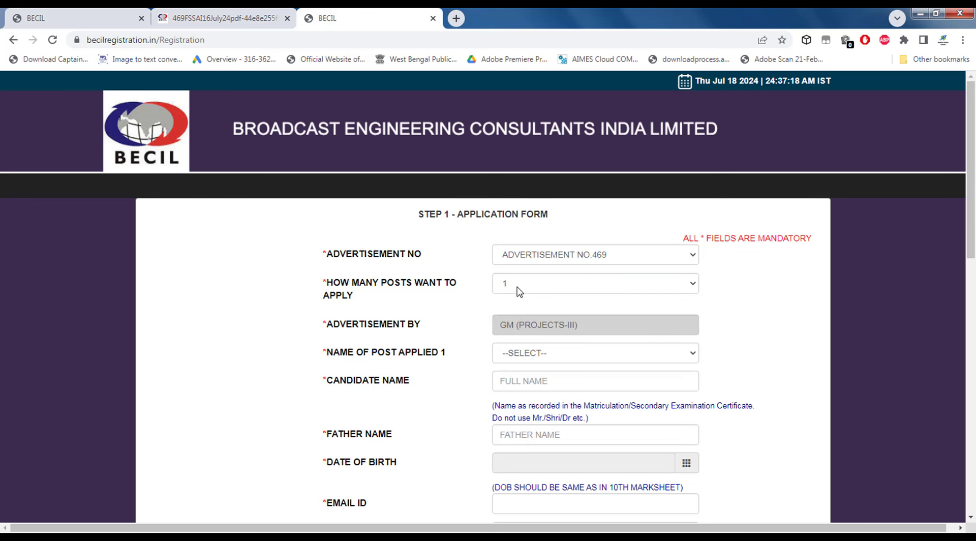
left_click(517, 287)
left_click(521, 319)
left_click(504, 288)
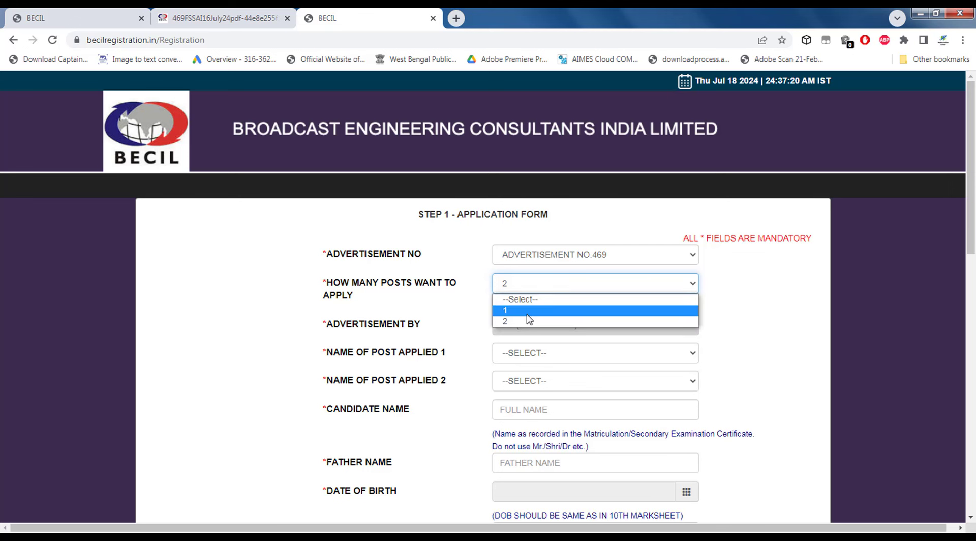
left_click(517, 311)
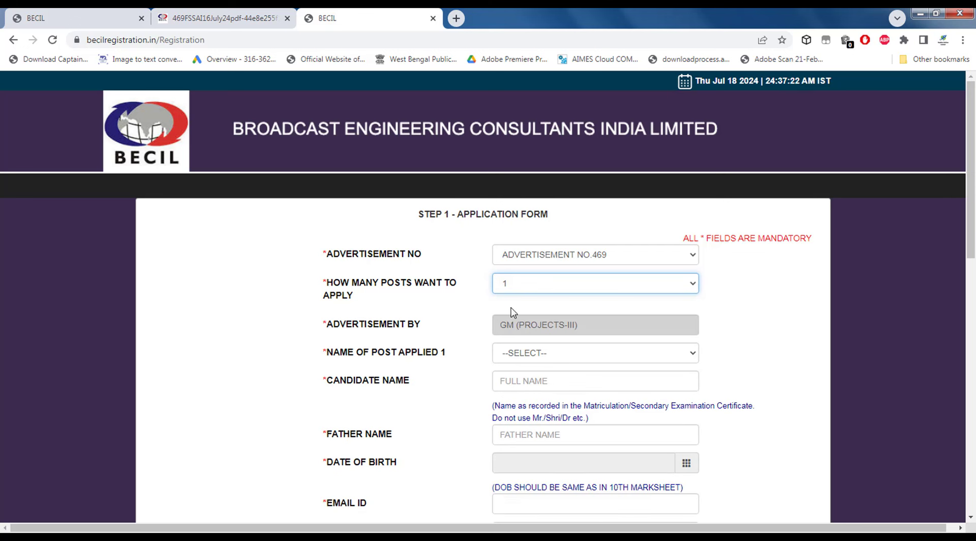
left_click(523, 350)
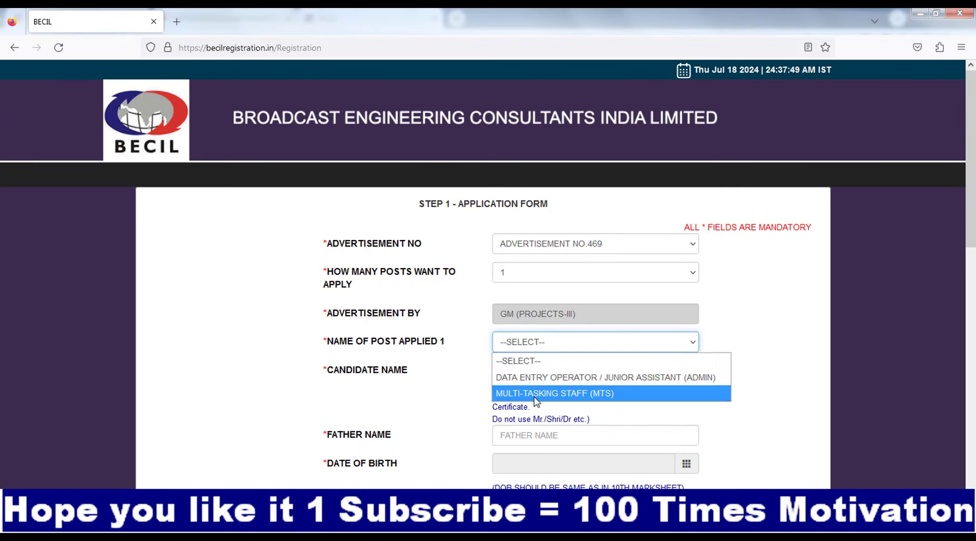
Choose MULTI-TASKING STAFF (MTS) as post 1 and enter the candidate's name.
left_click(559, 391)
scroll(462, 374, "down", 2)
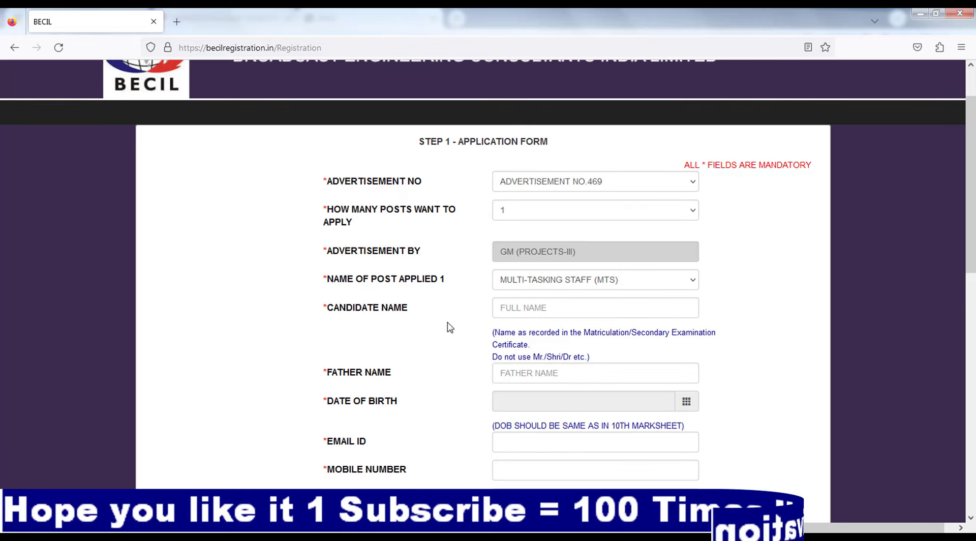
left_click(501, 306)
type("A")
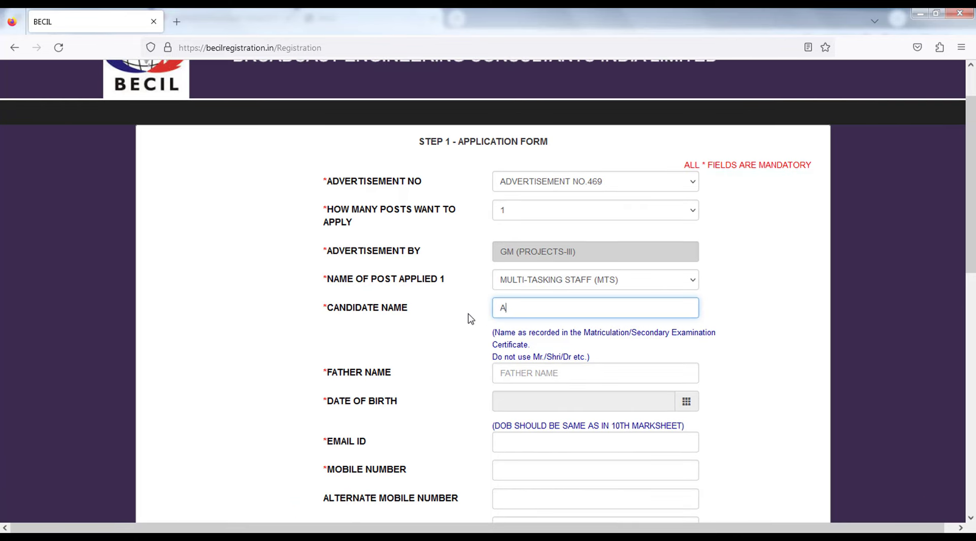
key("BackSpace")
type("NADIM ONLINE")
scroll(466, 323, "down", 2)
scroll(407, 305, "down", 4)
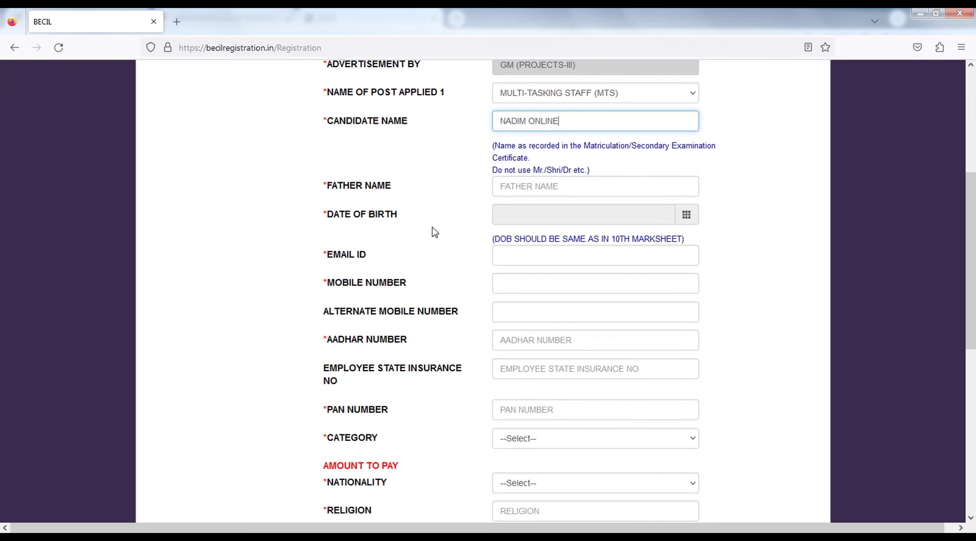
left_click(522, 185)
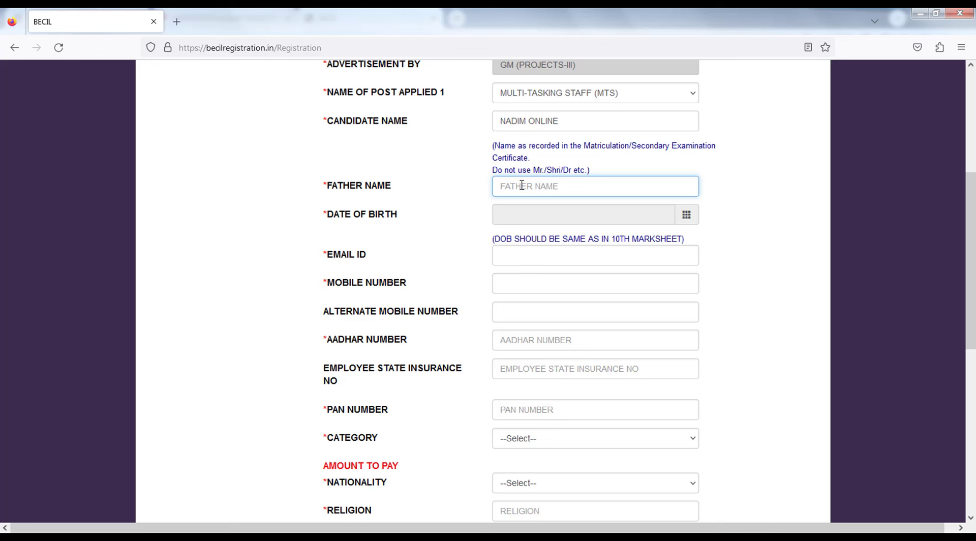
type("FATHER")
left_click(670, 214)
left_click(607, 218)
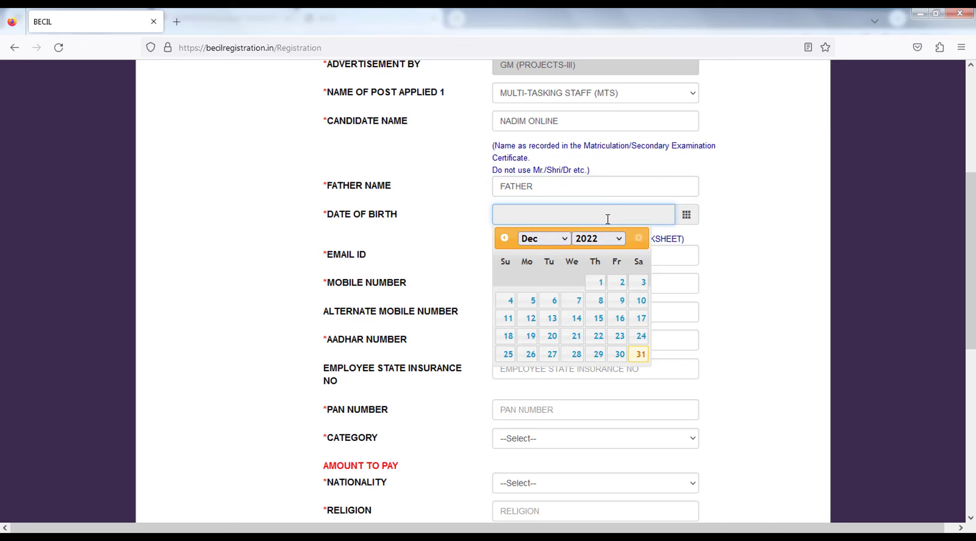
left_click(596, 239)
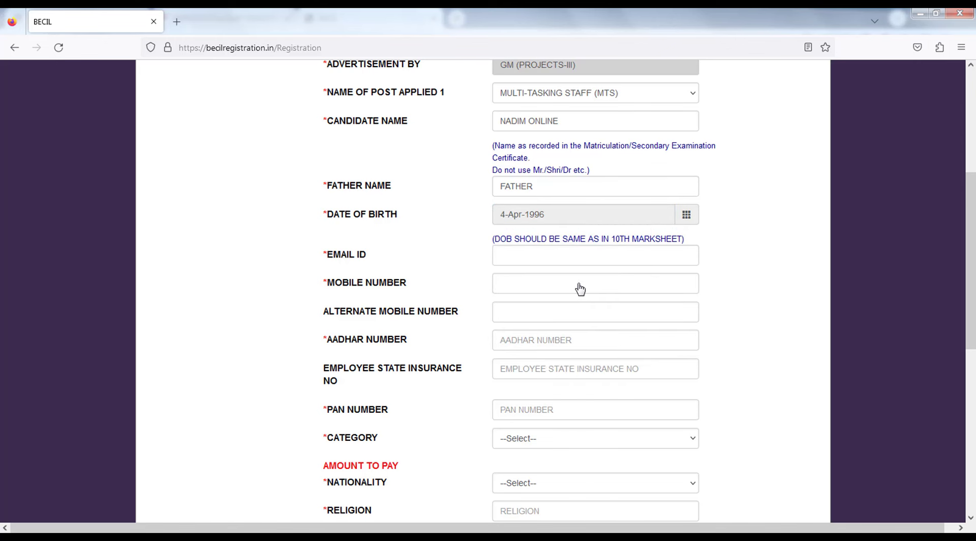
left_click(521, 256)
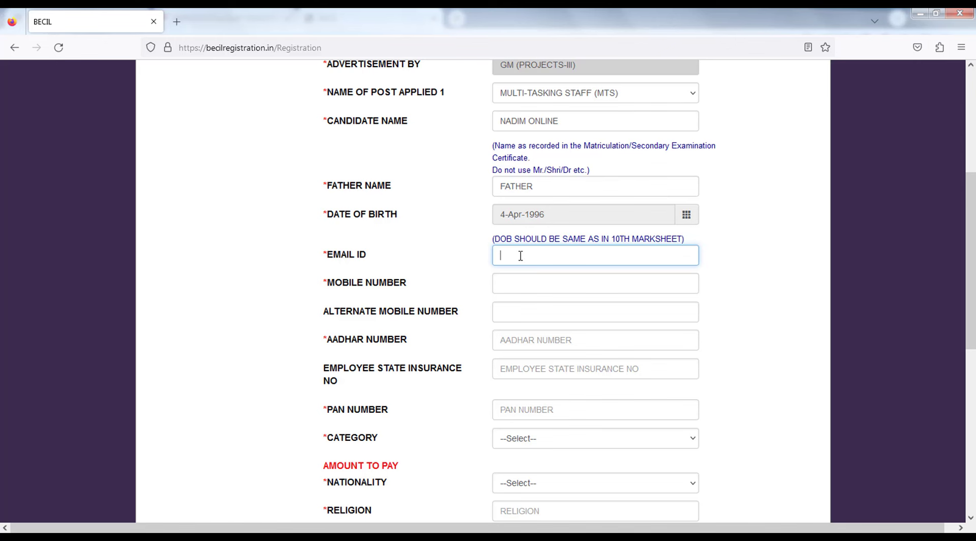
Fill the e-mail address from the browser's saved suggestion.
key("super")
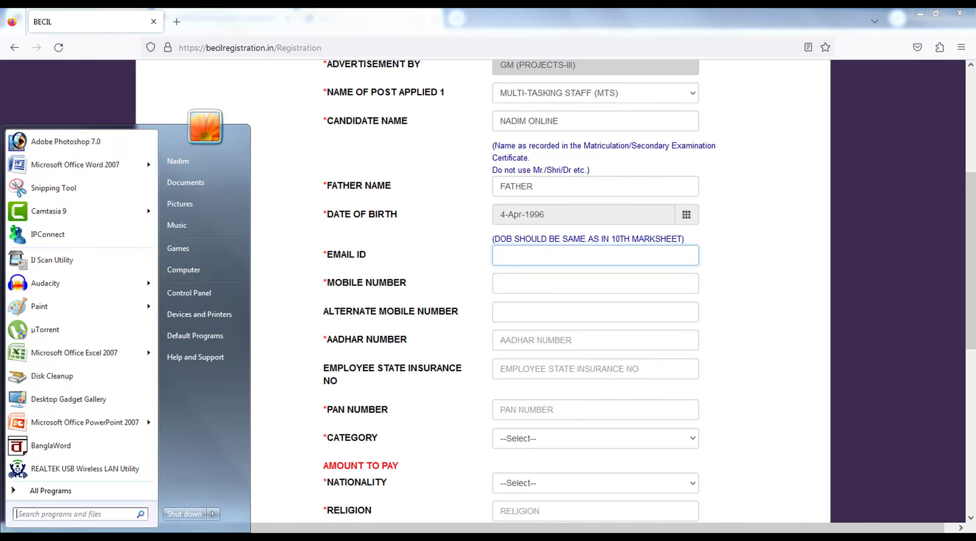
type("a")
left_click(540, 255)
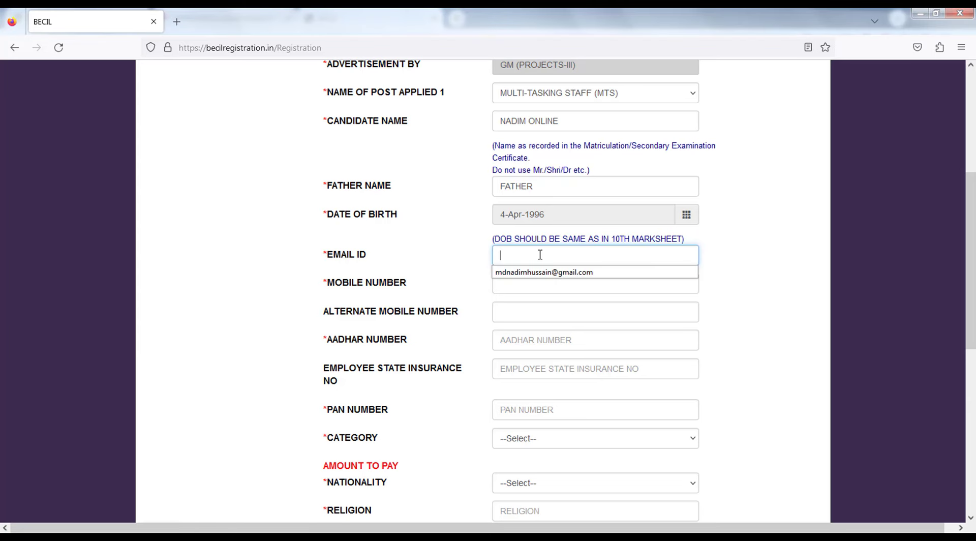
type("MDNADI")
left_click(547, 272)
left_click(745, 260)
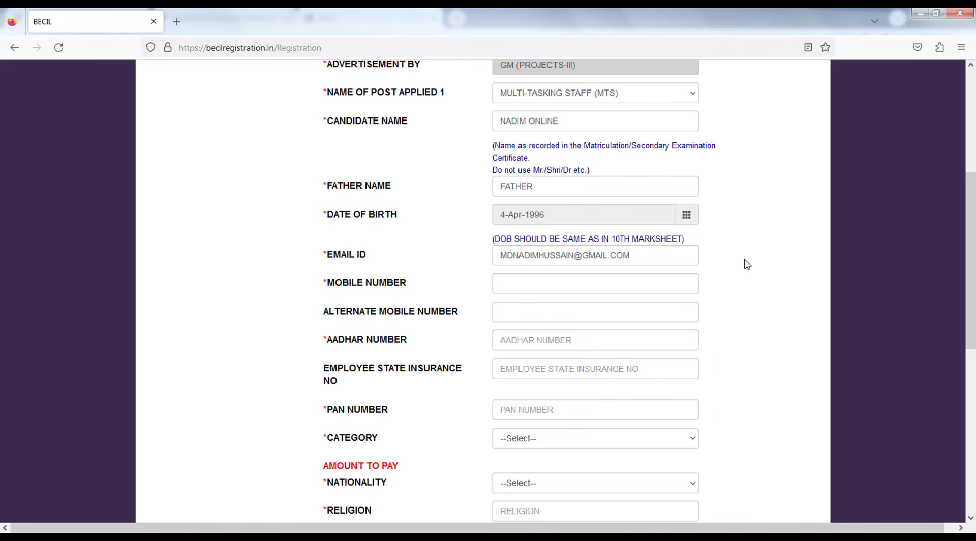
Enter the mobile and Aadhaar numbers and move to the PAN number field.
left_click(512, 286)
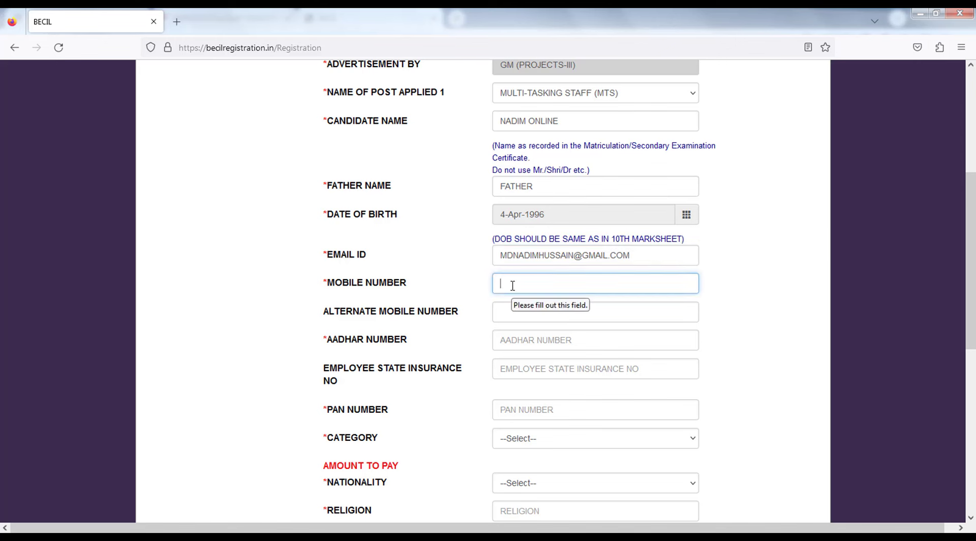
type("700")
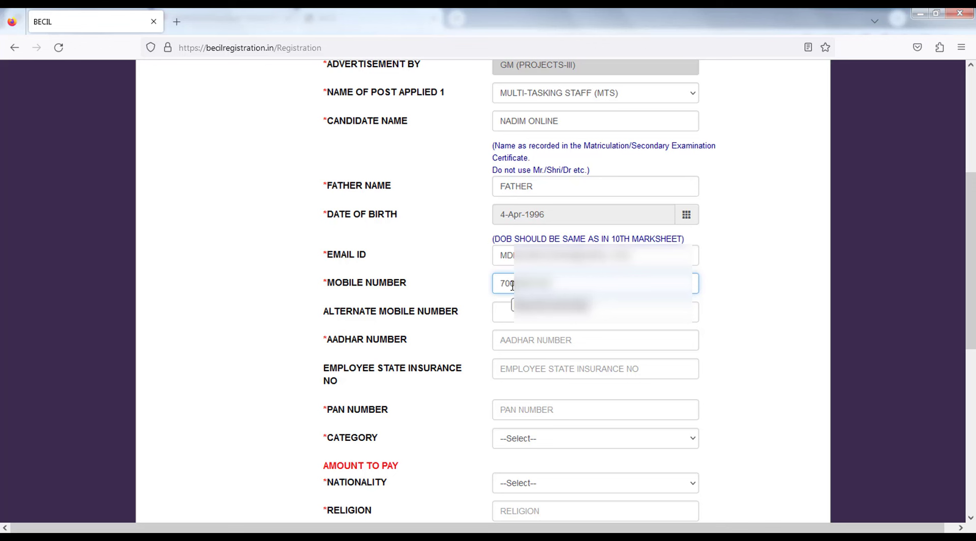
left_click(483, 321)
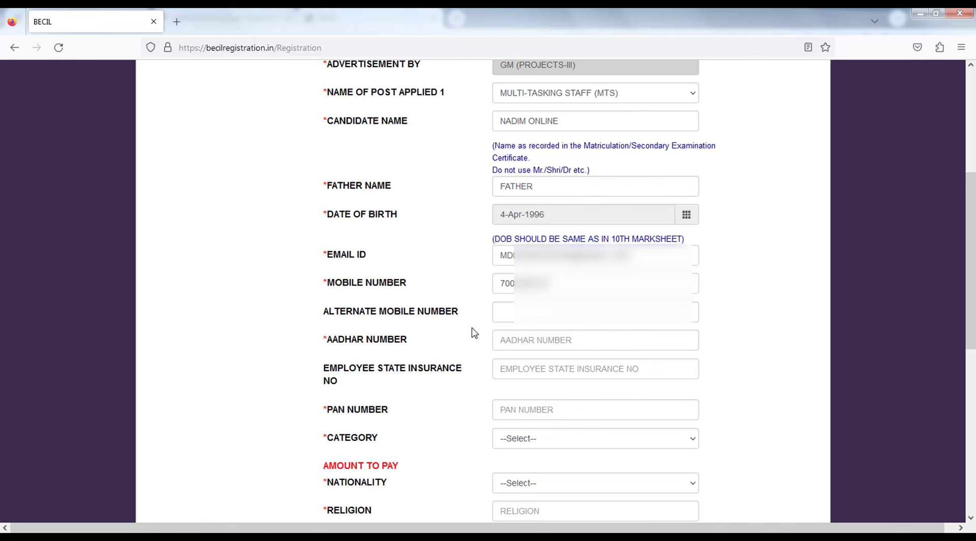
left_click(526, 340)
left_click(739, 343)
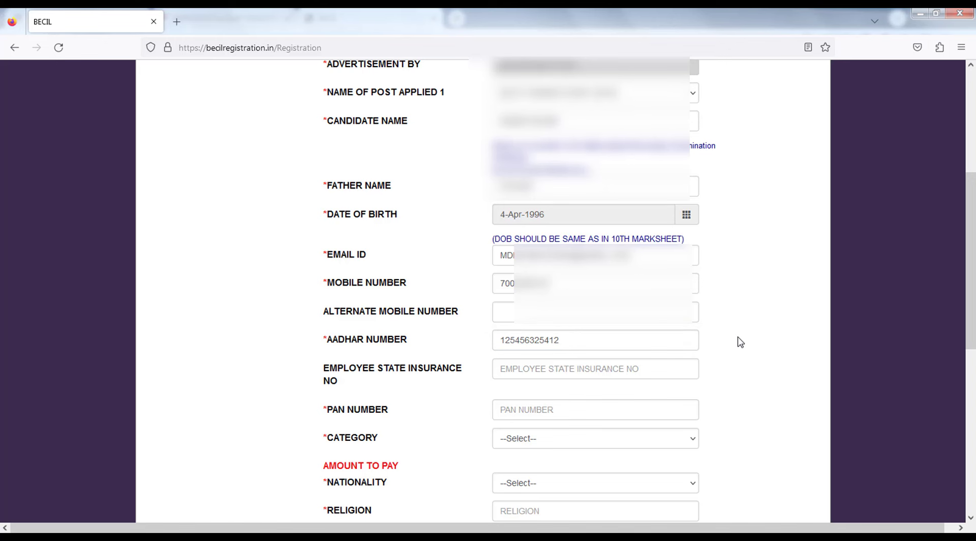
scroll(732, 353, "down", 3)
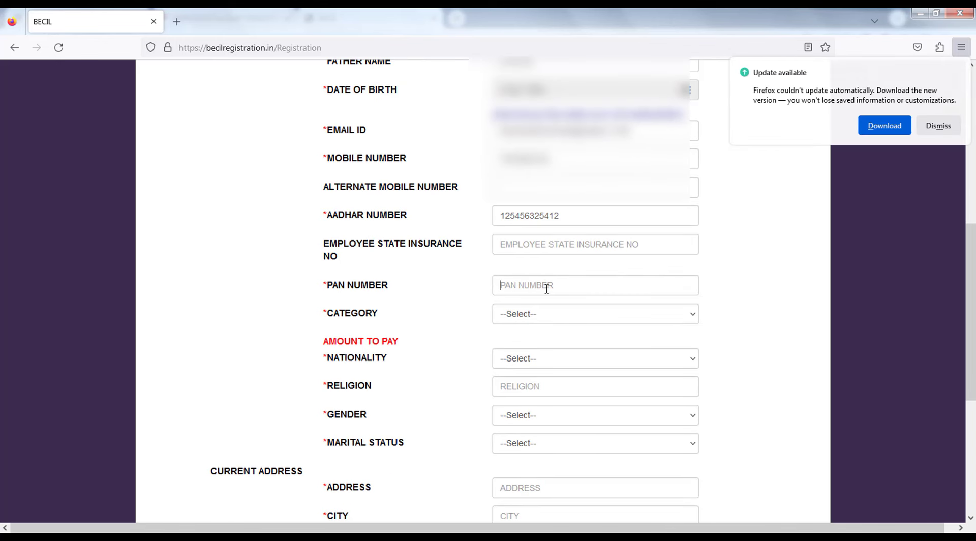
left_click(547, 289)
left_click(939, 126)
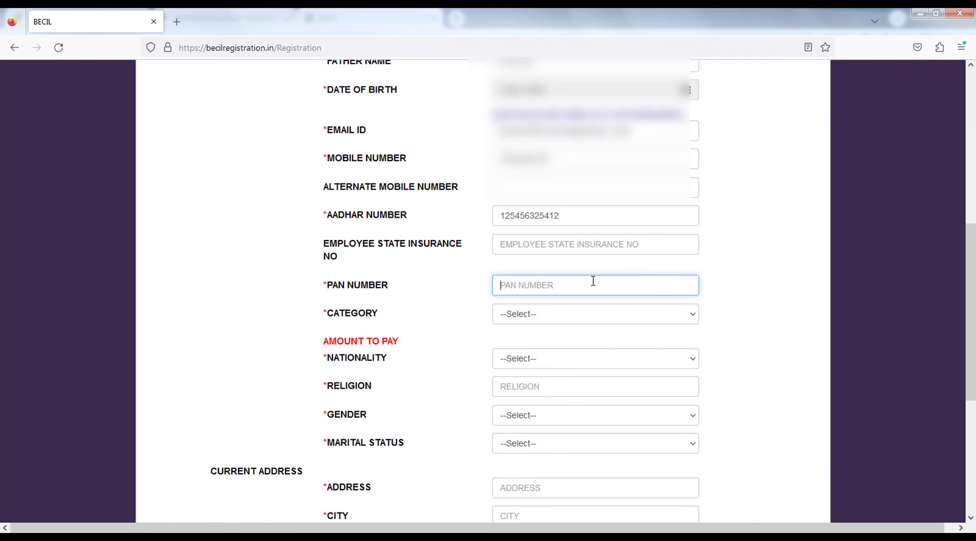
Enter the PAN number and set category to GENERAL, giving amount to pay 885.
scroll(594, 281, "down", 2)
left_click(516, 193)
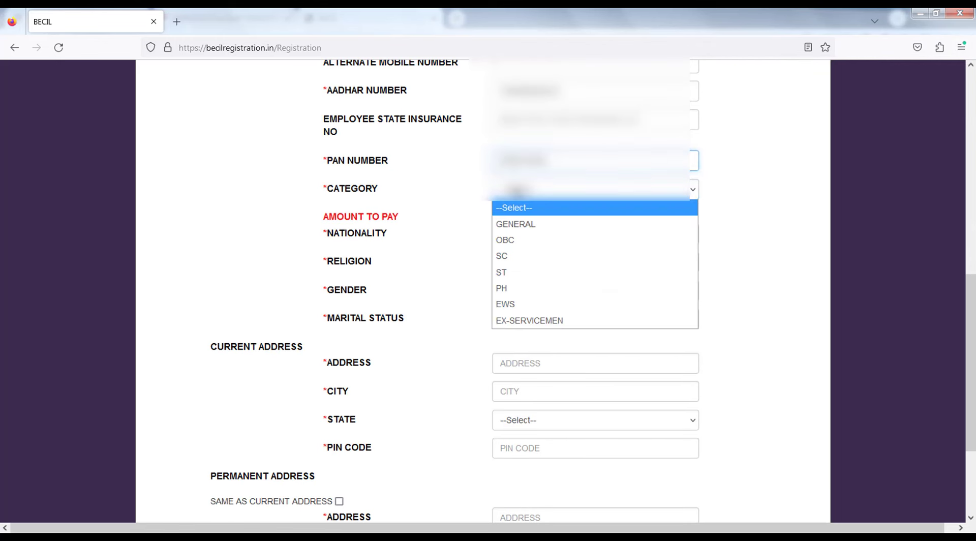
left_click(518, 224)
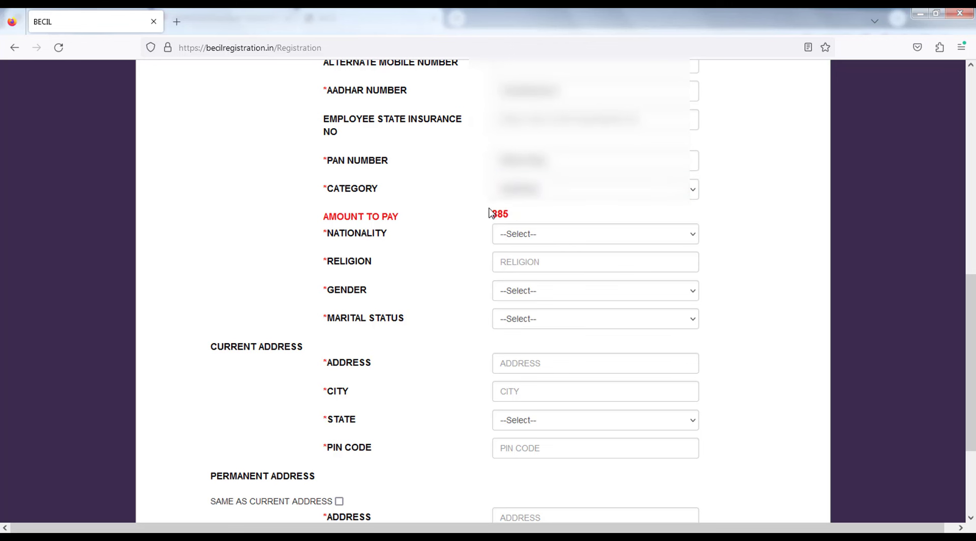
left_click_drag(379, 216, 436, 227)
left_click(433, 236)
Set nationality INDIAN, religion HINDU and gender MALE.
scroll(430, 239, "down", 2)
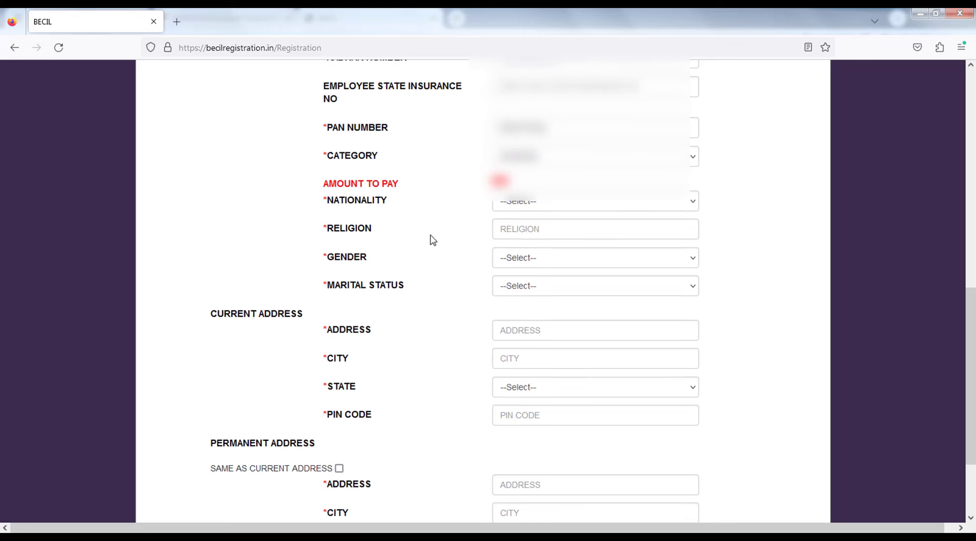
left_click(527, 173)
left_click(508, 206)
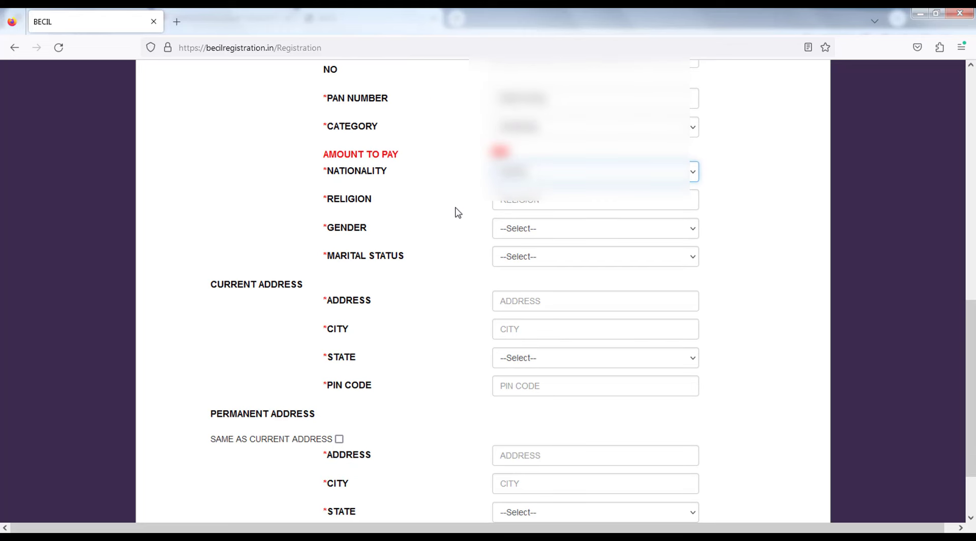
scroll(494, 211, "down", 2)
left_click(496, 137)
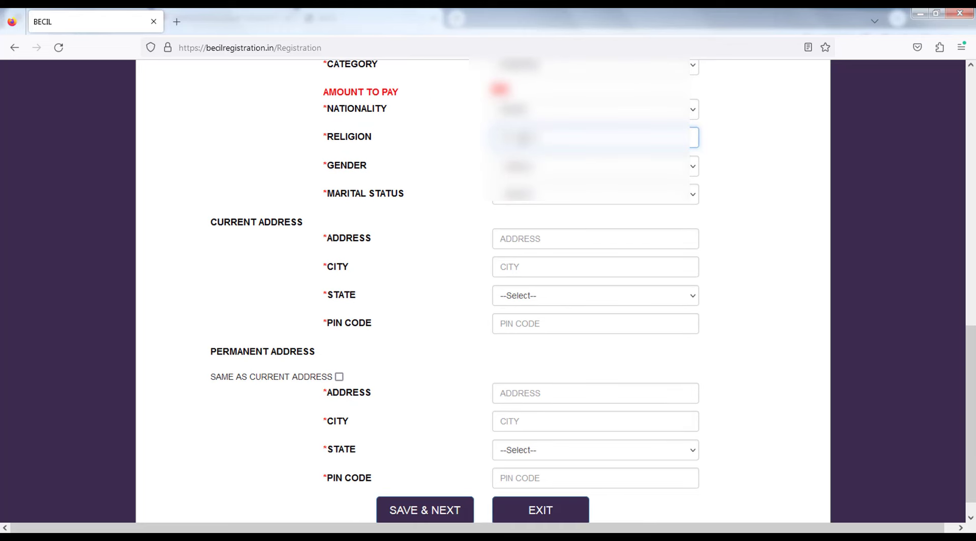
type("HINDU")
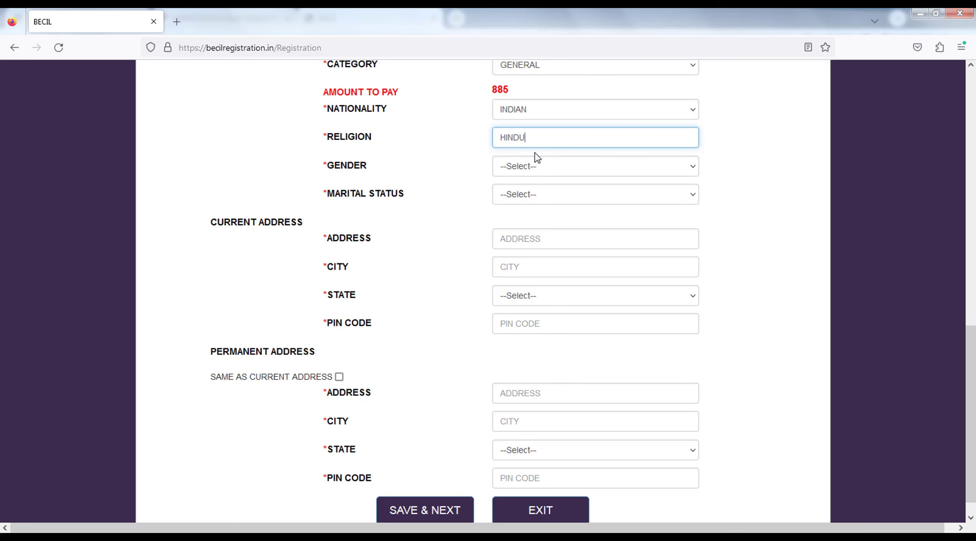
left_click(530, 166)
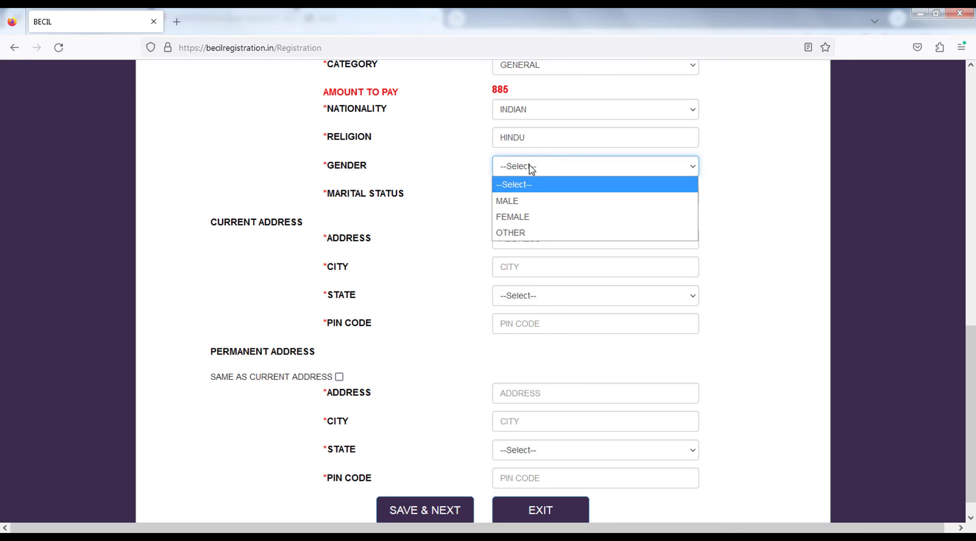
left_click(518, 200)
Set marital status to UNMARRIED and enter the current address and city KOLKATA.
scroll(523, 196, "down", 1)
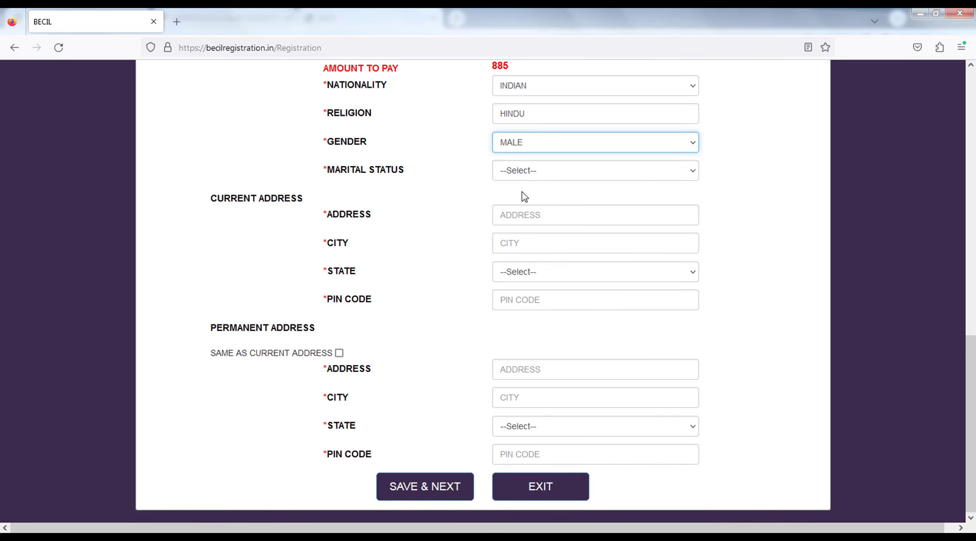
left_click(518, 171)
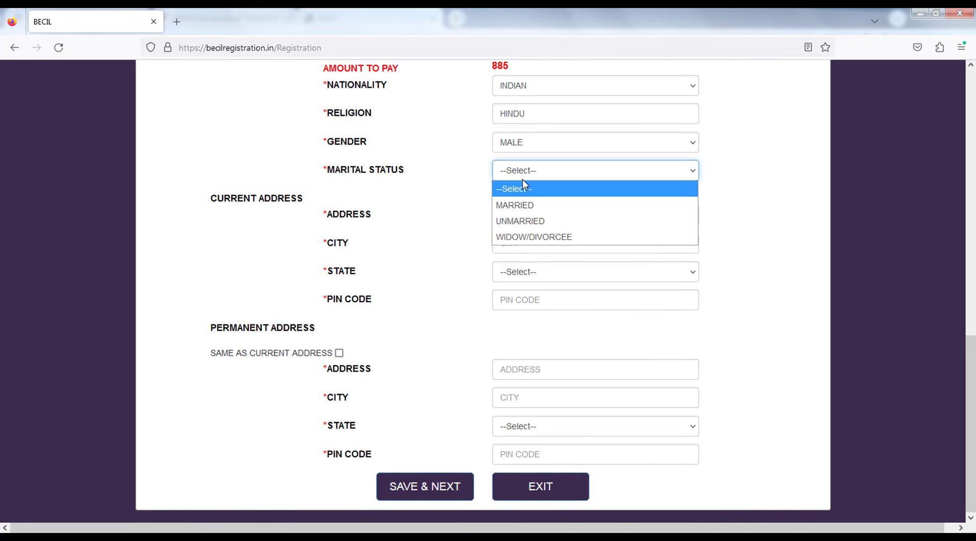
left_click(529, 222)
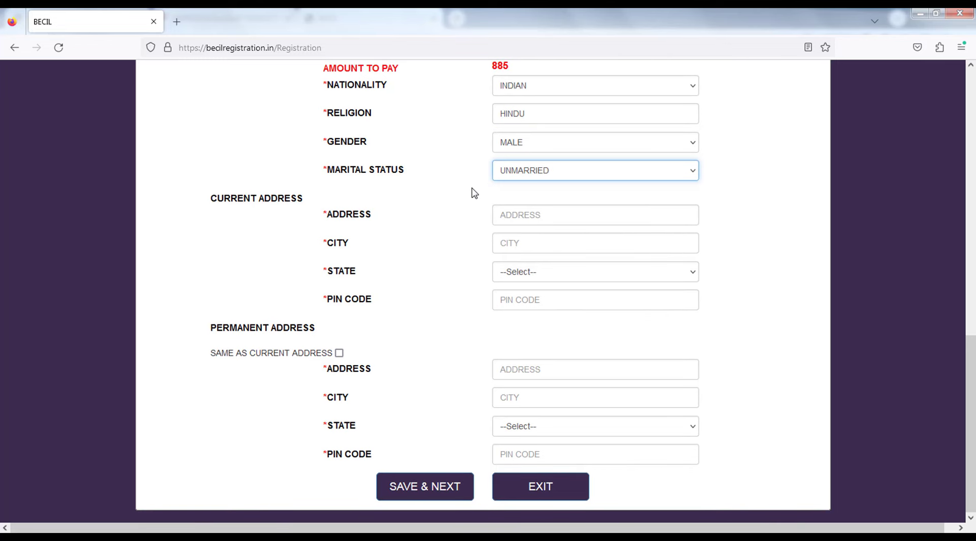
left_click(504, 217)
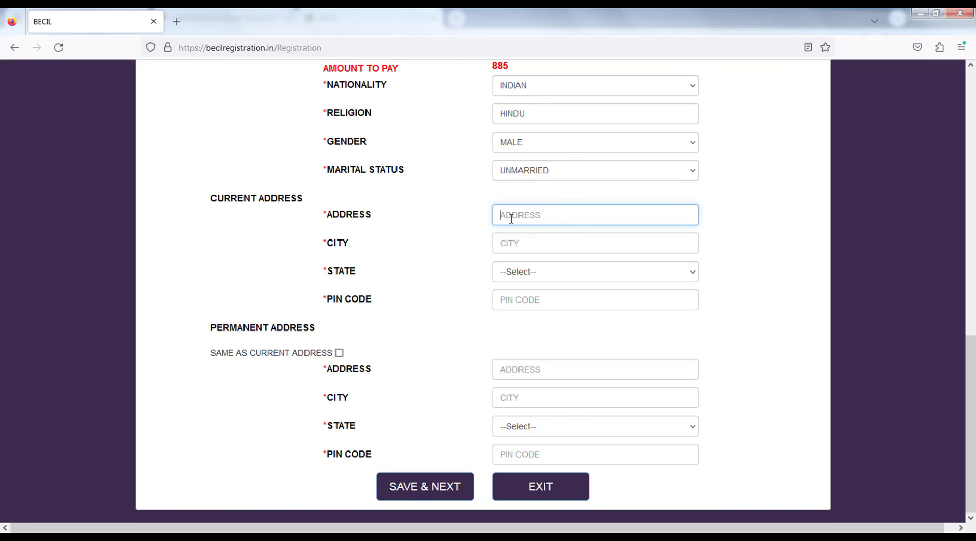
type("15/12")
left_click(529, 242)
type("KOLKAT")
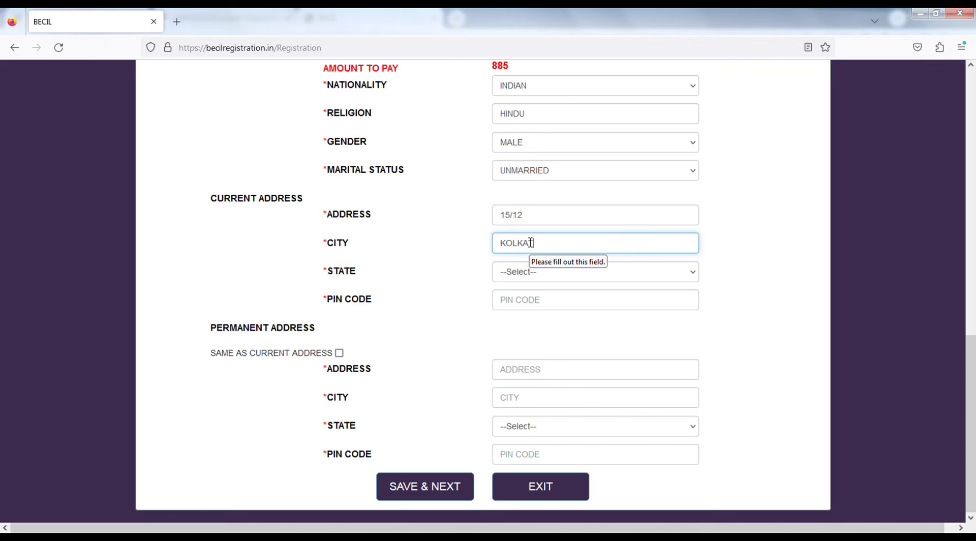
type("A")
Choose WEST BENGAL as state, enter the PIN code, and copy it as permanent address.
left_click(529, 272)
key("w")
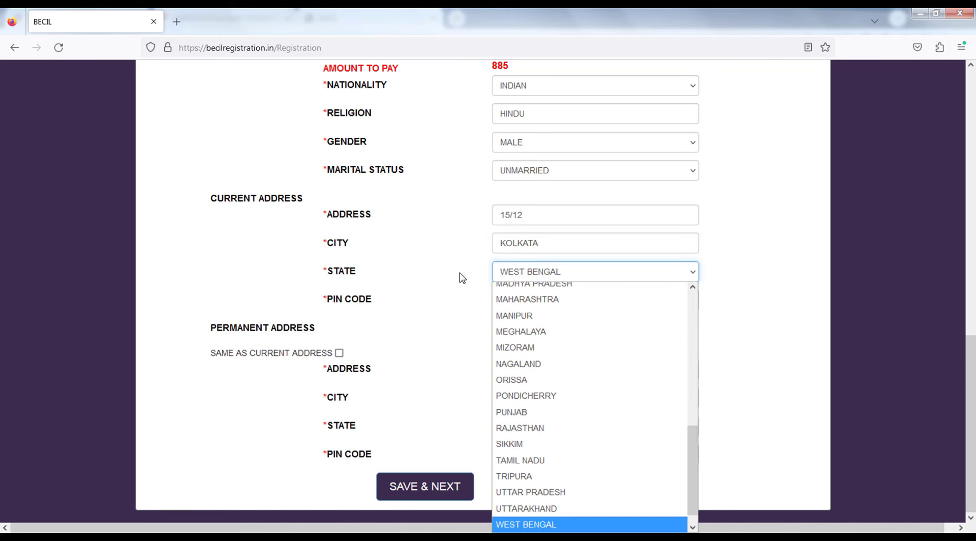
key("Return")
left_click(508, 303)
type("7000")
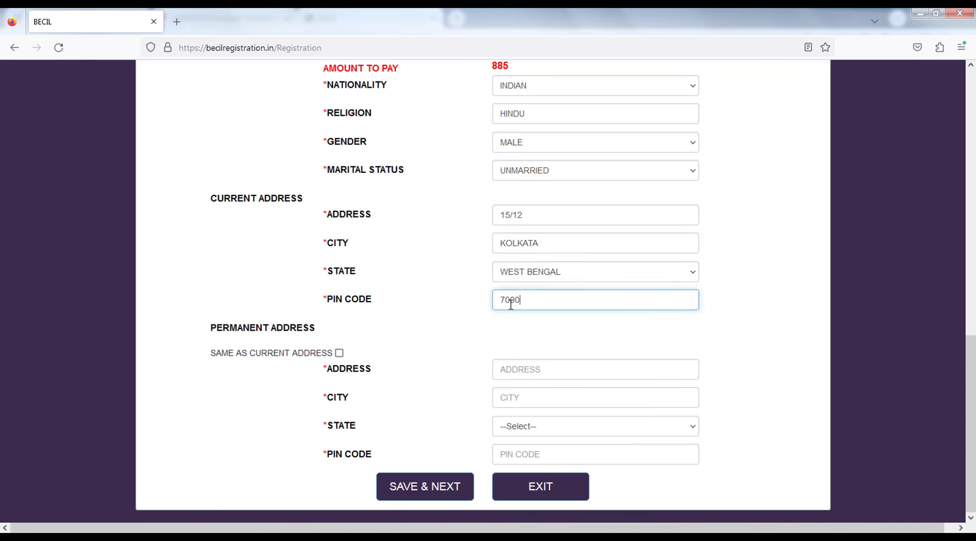
type("09")
left_click(339, 353)
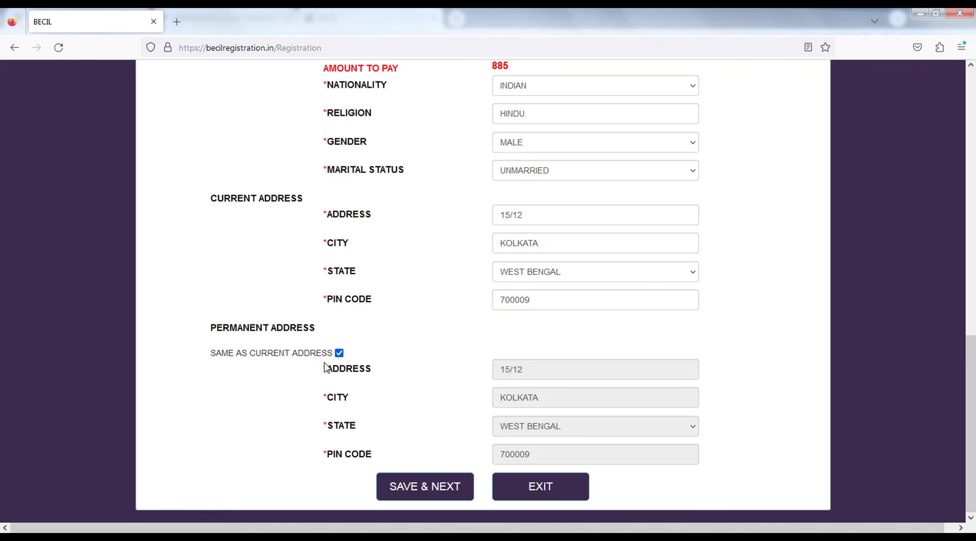
left_click_drag(971, 425, 950, 429)
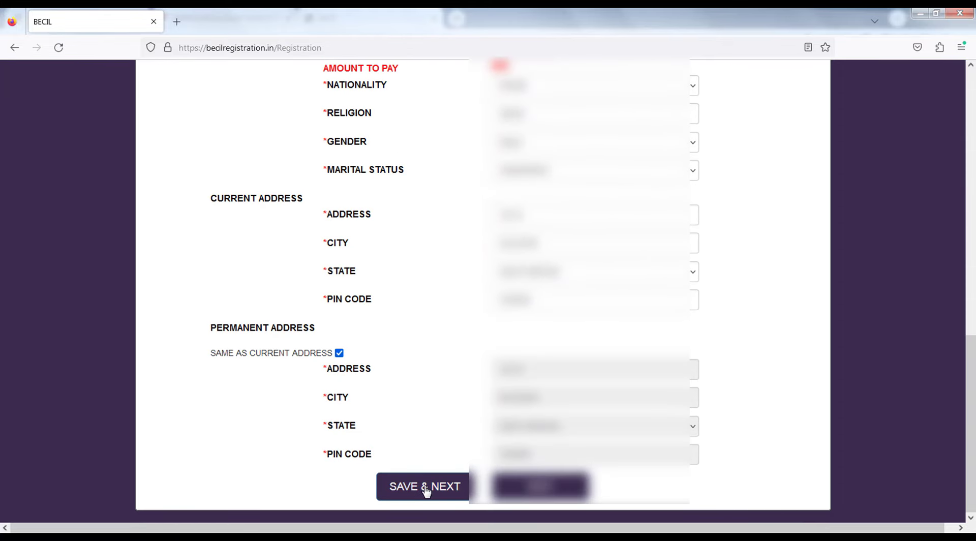
Save Step 1 and paste the issued login ID into a new tab.
left_click(443, 487)
left_click(445, 487)
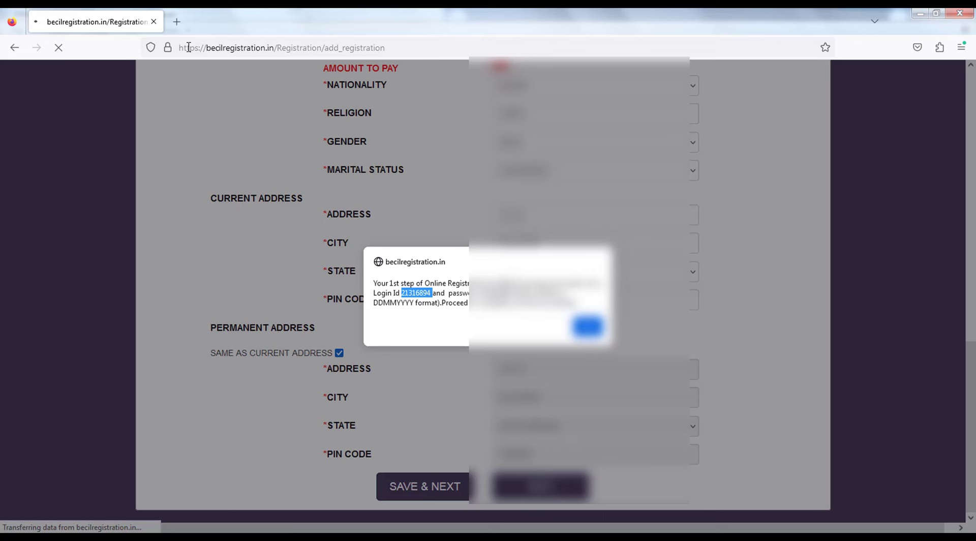
key("ctrl+t")
Select the password from the alert, then dismiss it to reach Step 2.
left_click(136, 16)
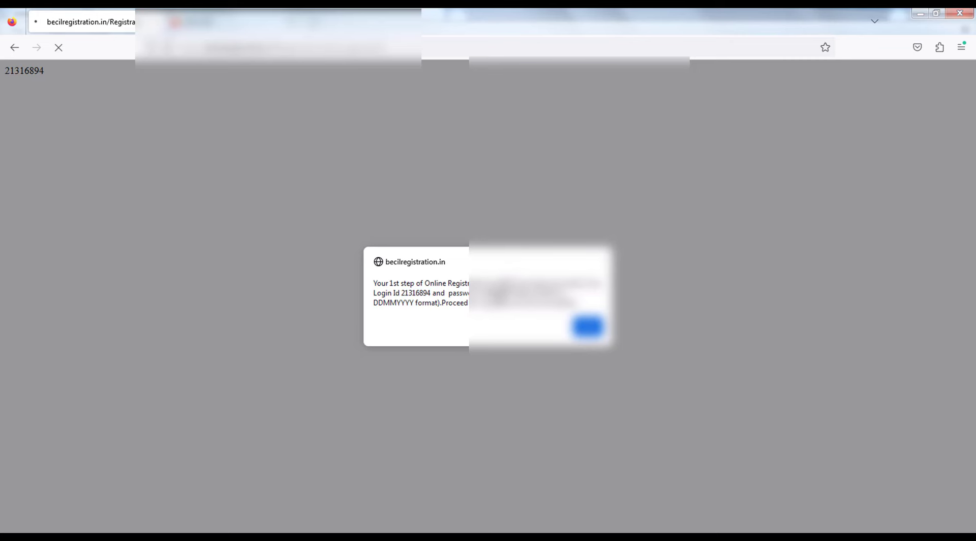
double_click(498, 293)
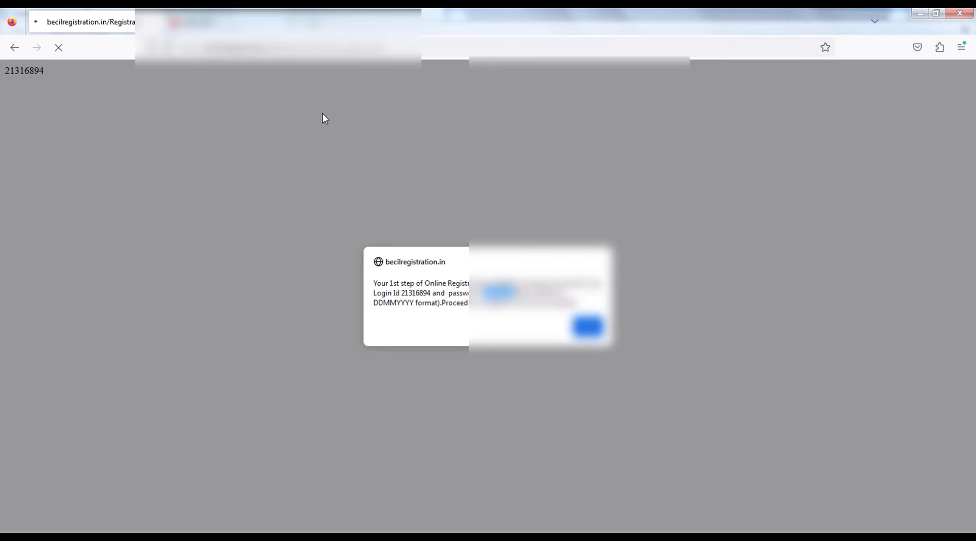
left_click(244, 21)
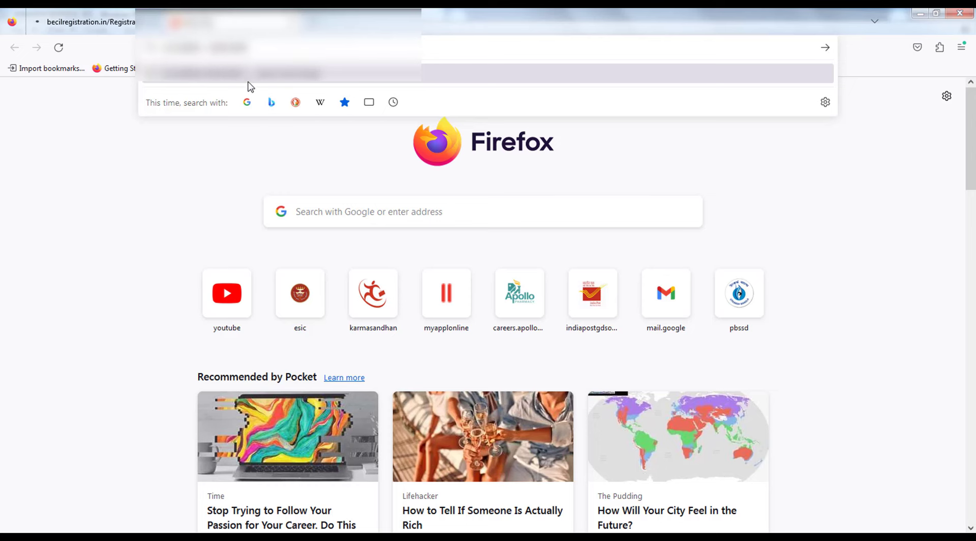
left_click(109, 20)
left_click(585, 331)
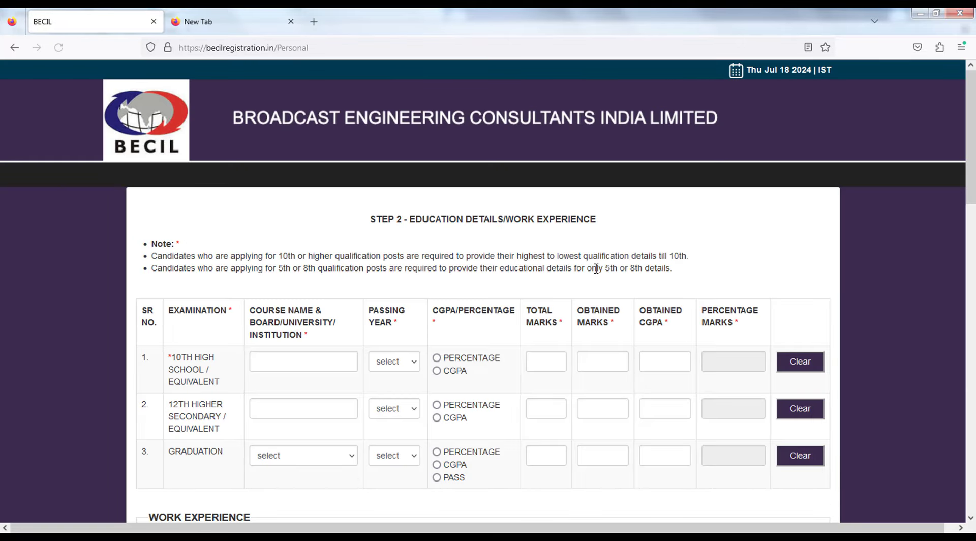
Enter WBBSE as the 10th-standard board with passing year 2018.
scroll(596, 269, "down", 2)
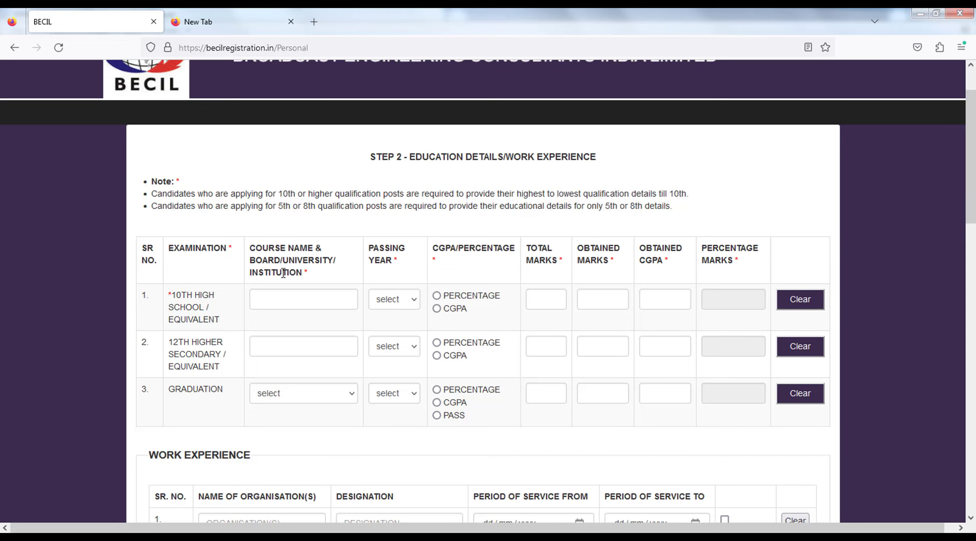
scroll(286, 267, "up", 2)
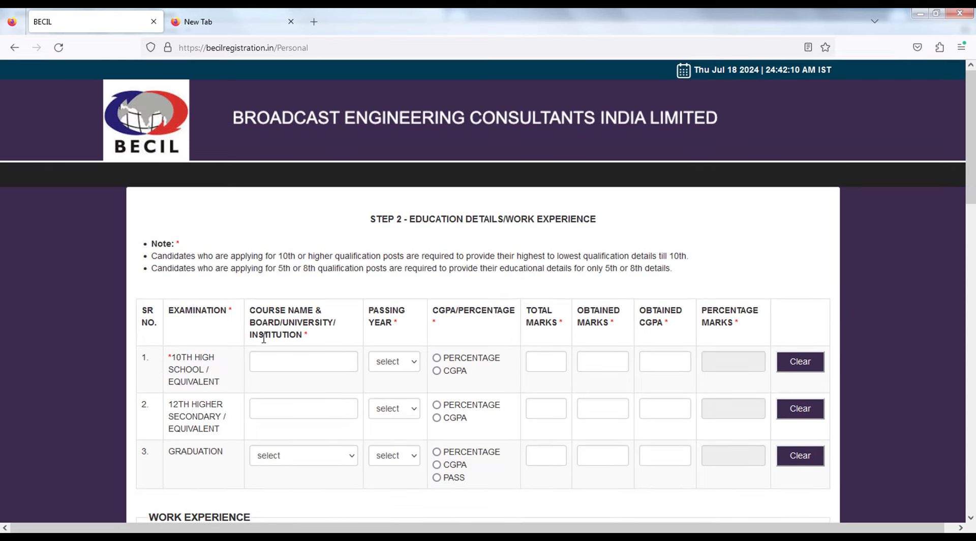
left_click(268, 356)
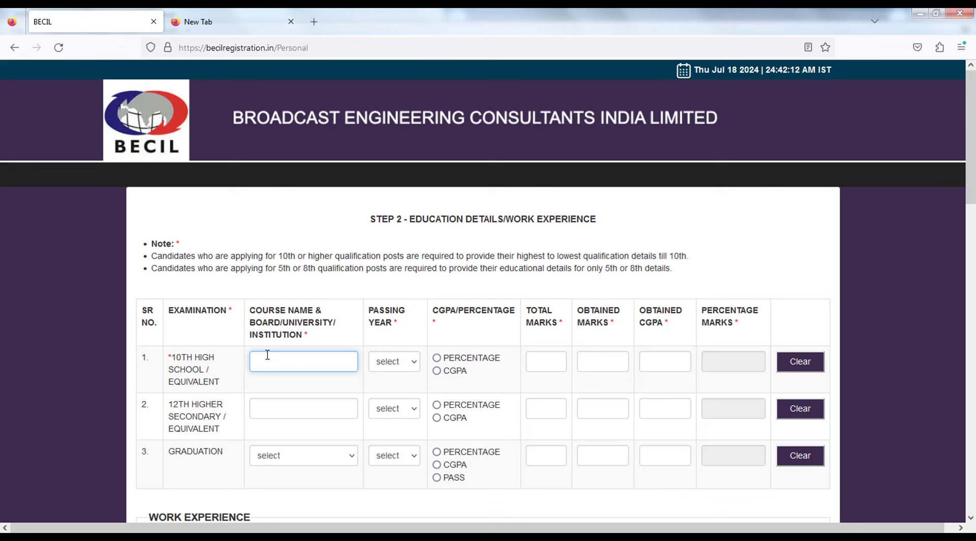
type("WBBSE")
left_click(391, 362)
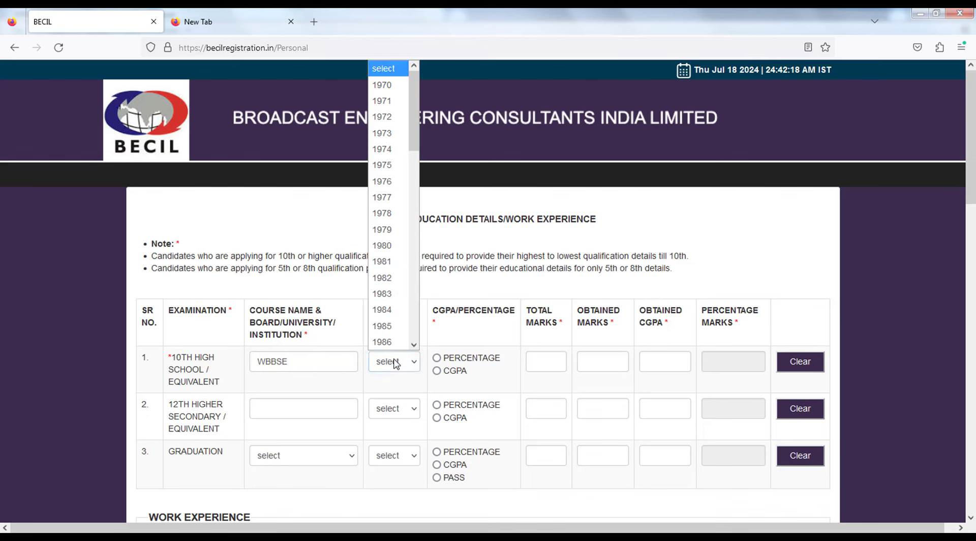
scroll(387, 336, "down", 20)
key("Escape")
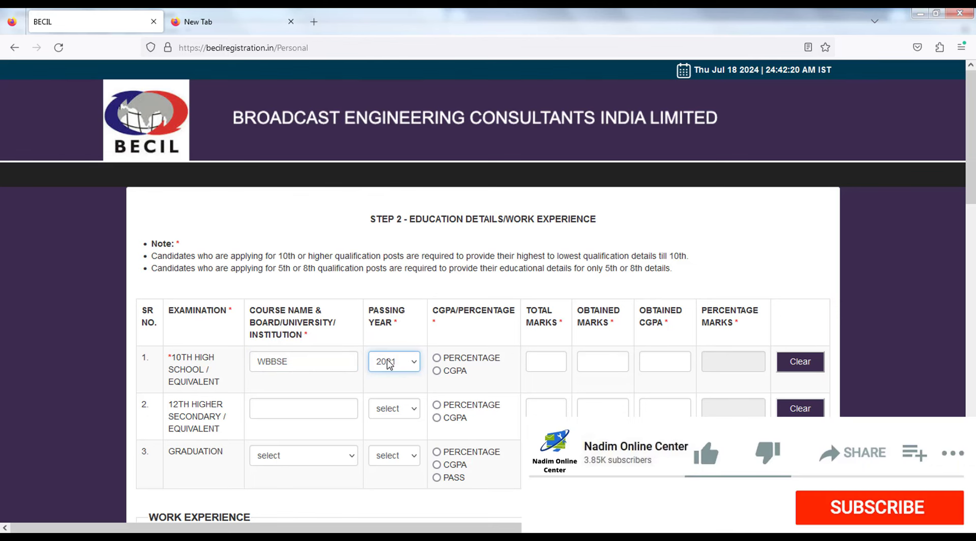
left_click(387, 362)
left_click(381, 293)
Record the 10th result as percentage: 700 total, 540 obtained, giving 77.14.
left_click(437, 358)
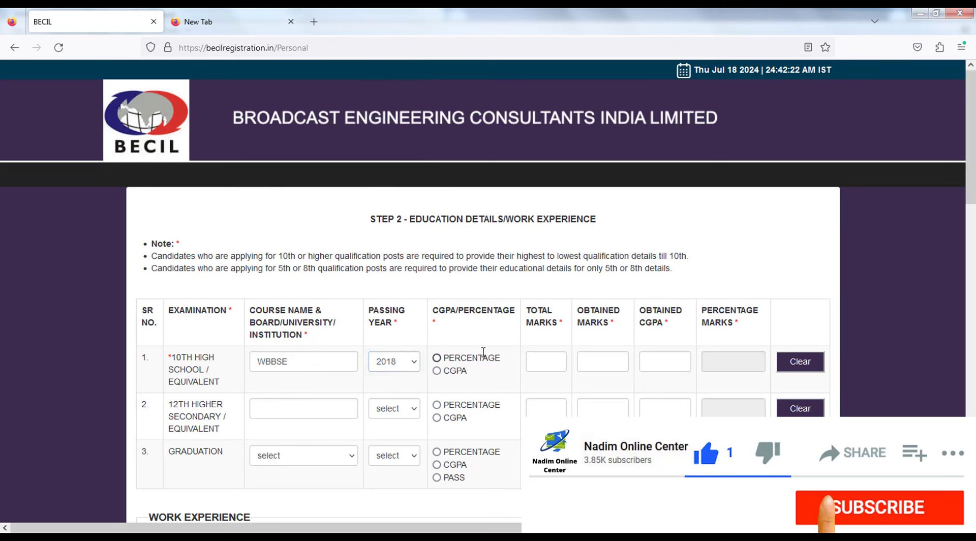
left_click(540, 362)
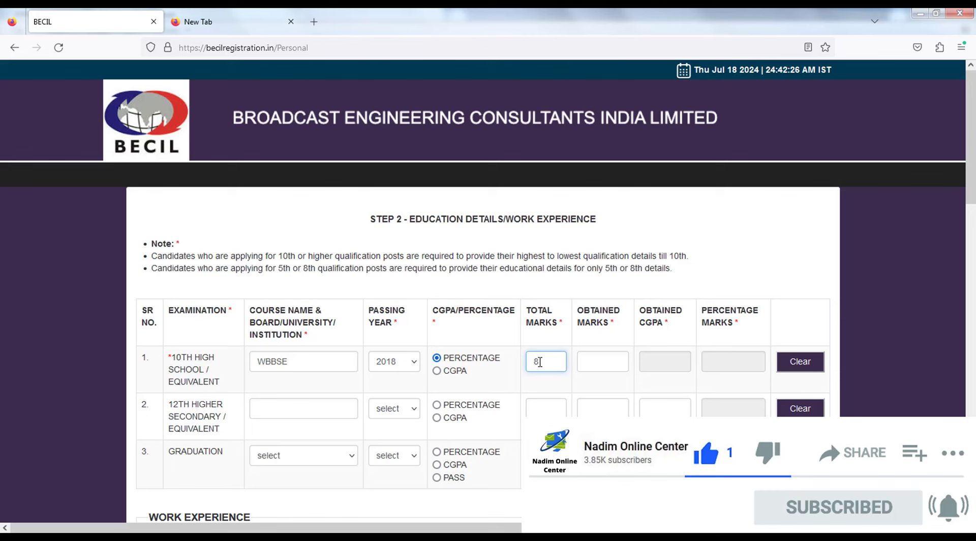
type("700")
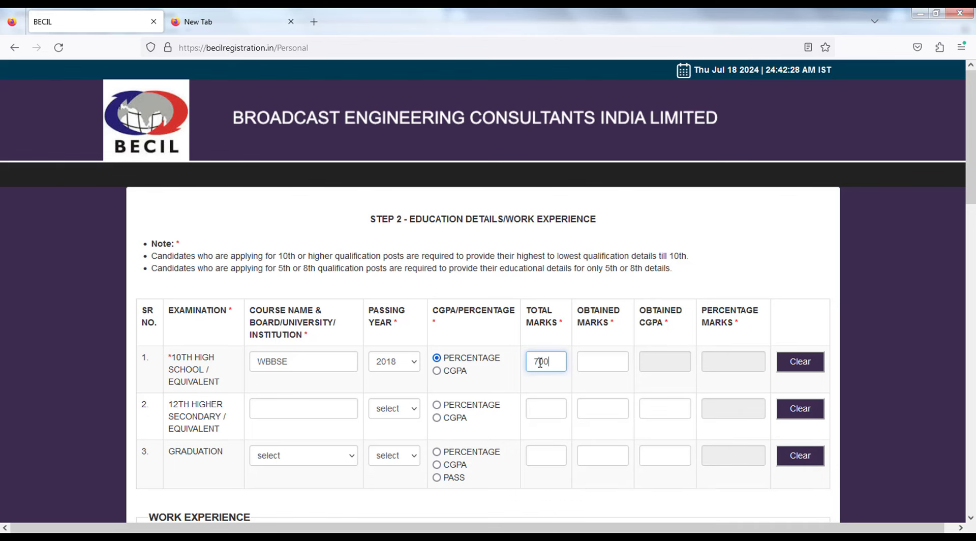
left_click(586, 361)
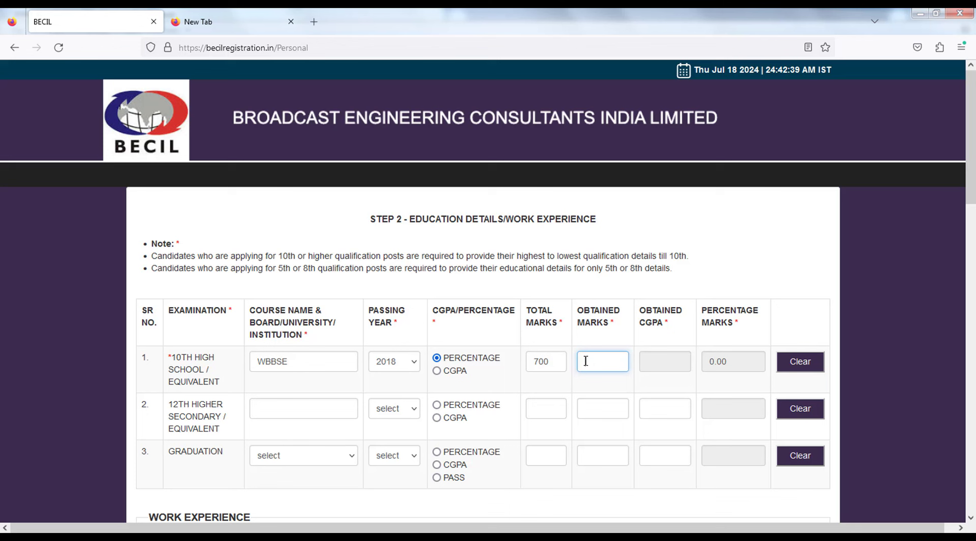
type("540")
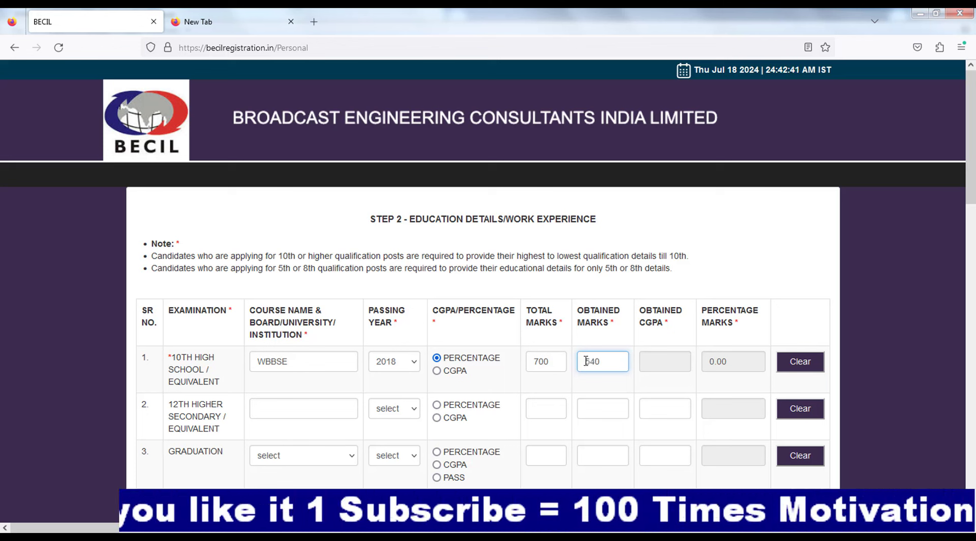
left_click(613, 300)
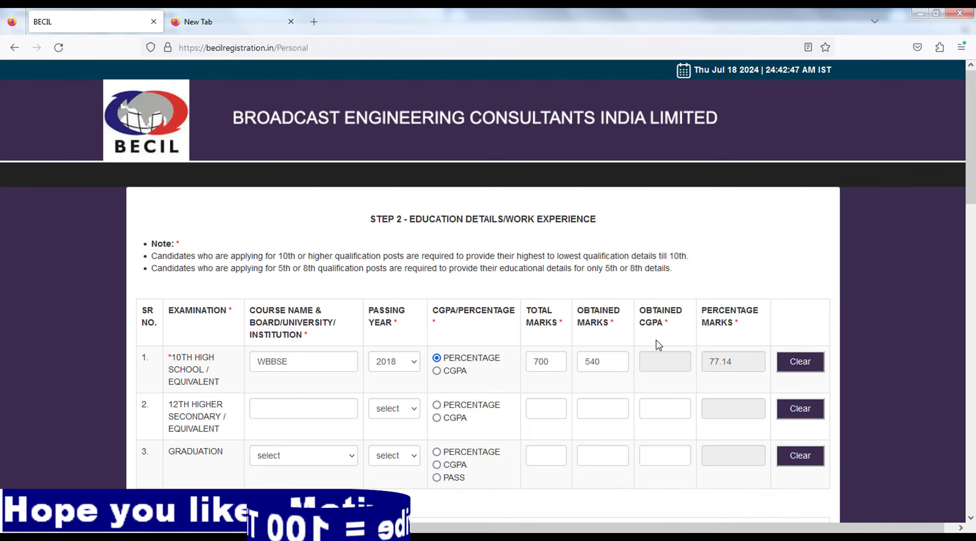
left_click(651, 362)
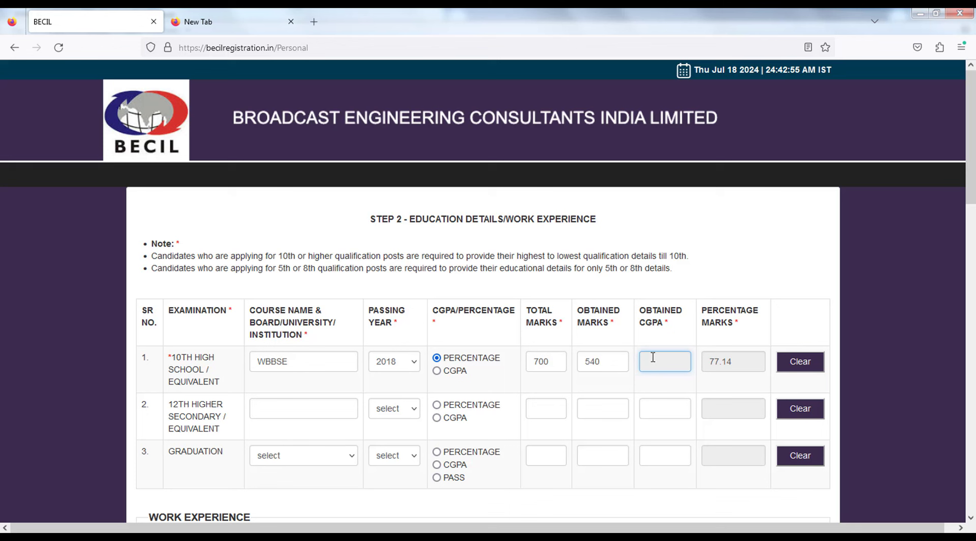
scroll(274, 355, "down", 2)
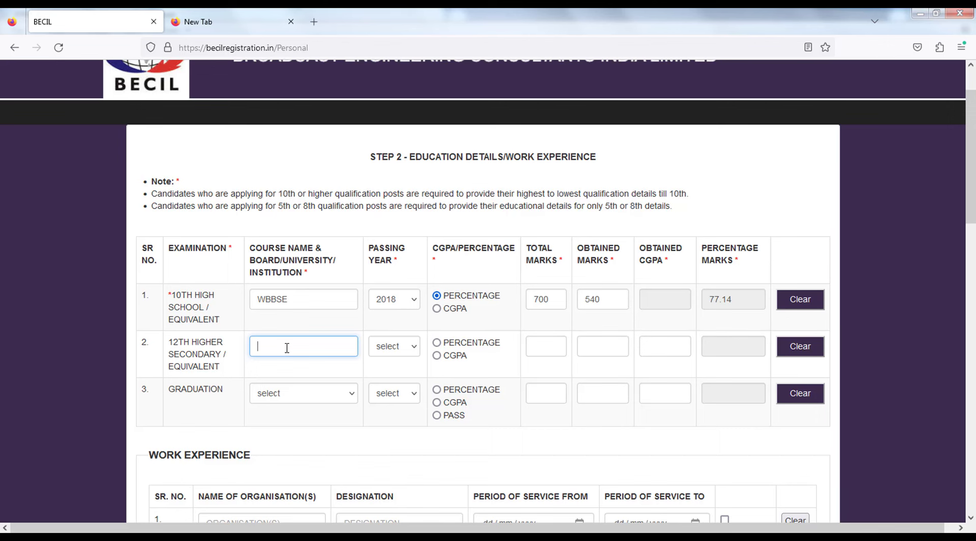
Fill the first reference's name, address and contact number, then the second reference's name and address.
scroll(291, 348, "down", 4)
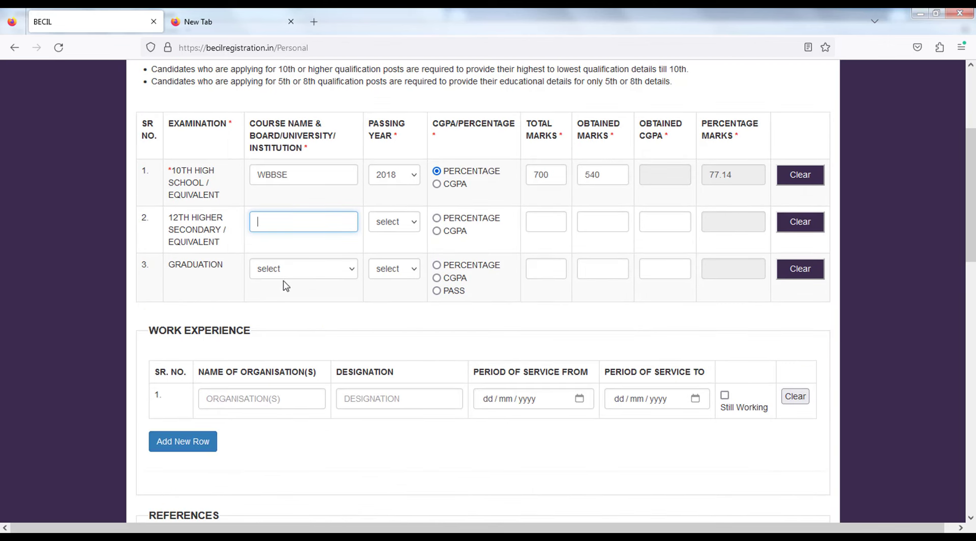
scroll(344, 312, "down", 5)
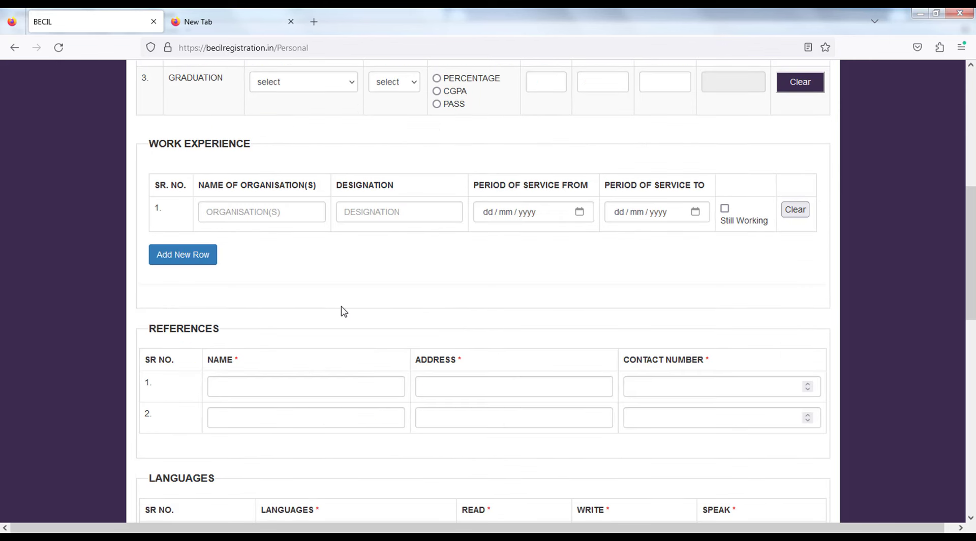
scroll(349, 274, "down", 4)
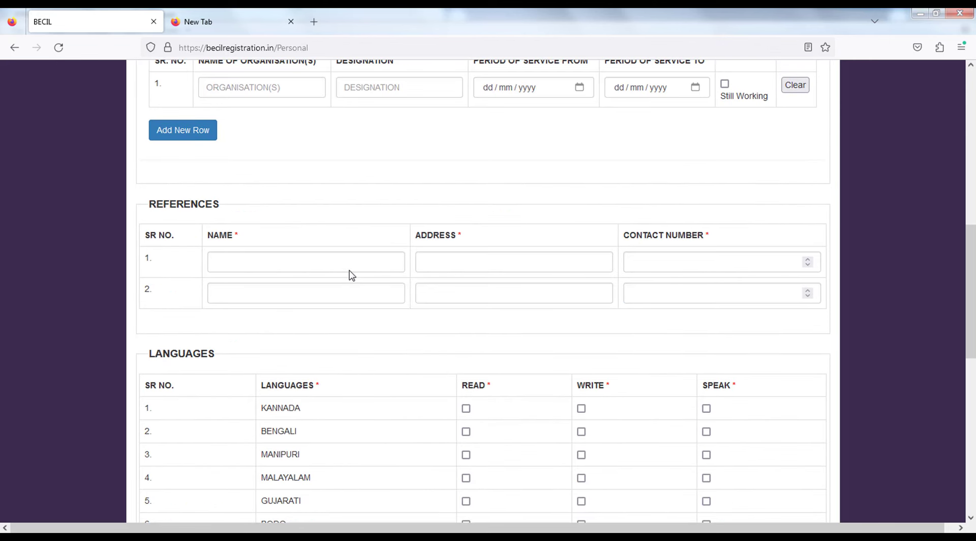
left_click(321, 260)
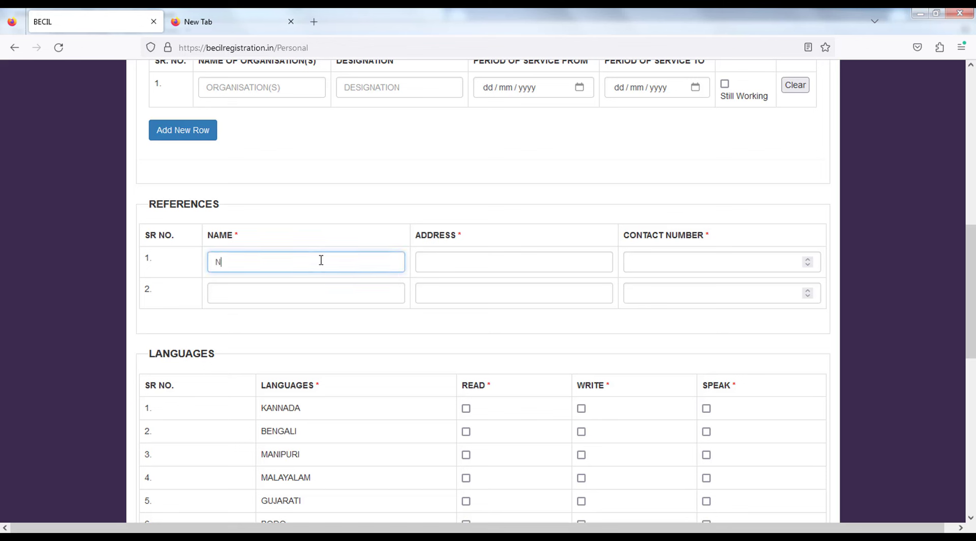
key("Tab")
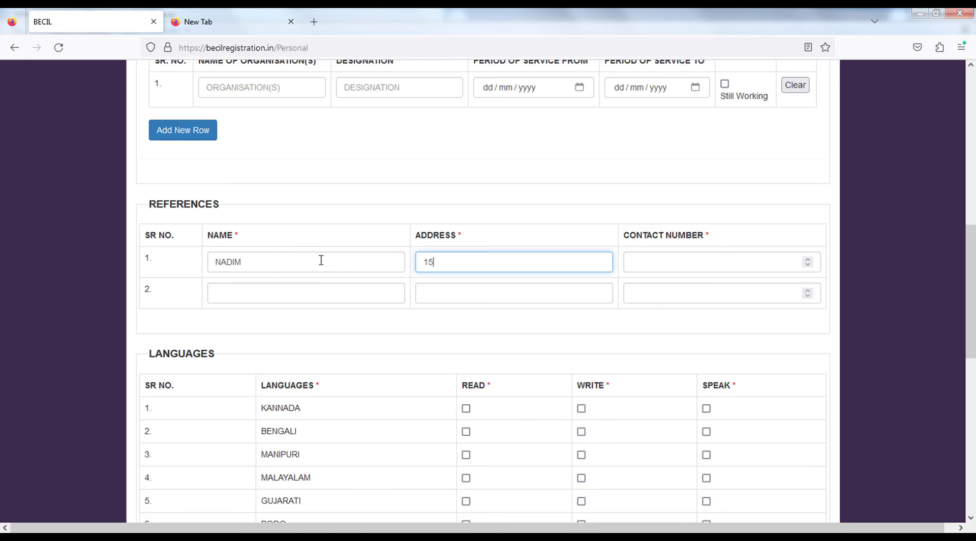
key("Tab")
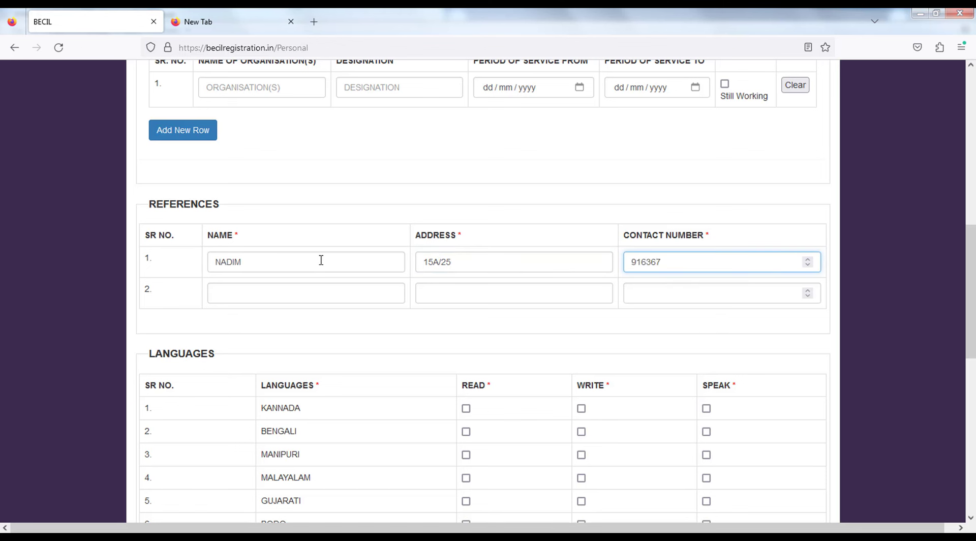
key("Tab")
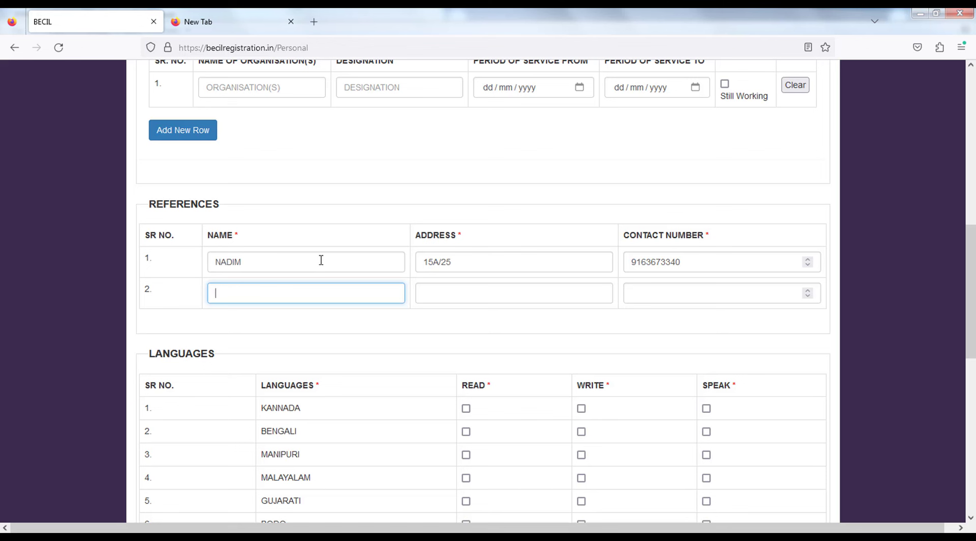
key("Tab")
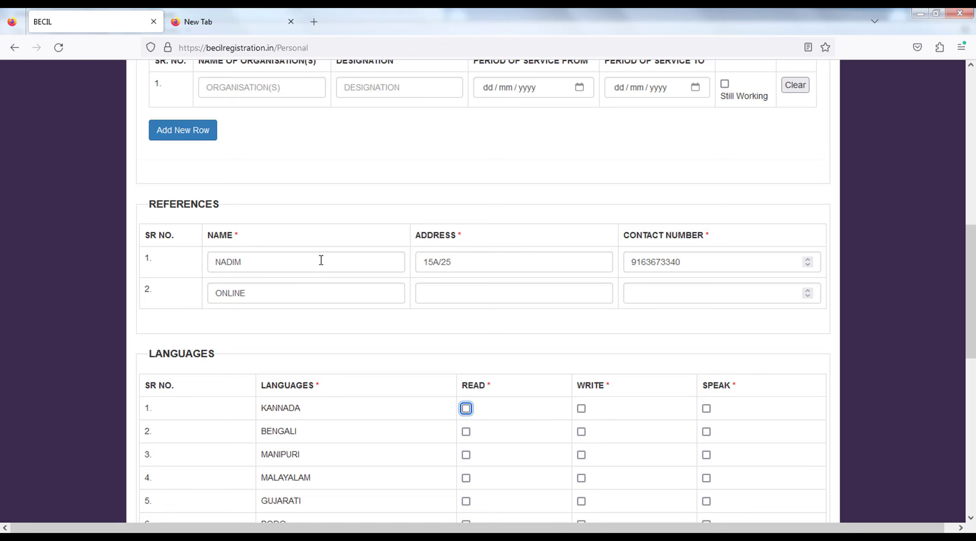
left_click(437, 292)
type("25/215")
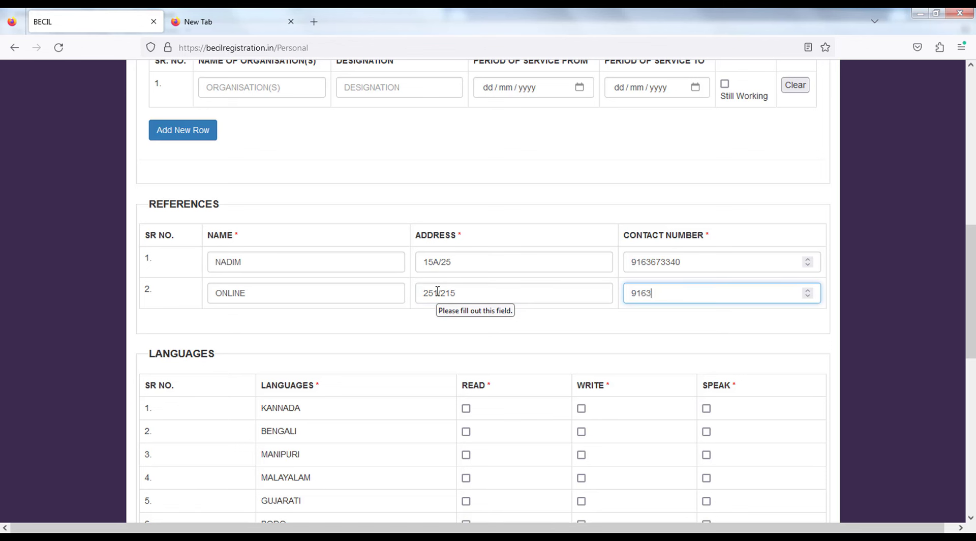
Tick READ and WRITE for BENGALI and READ, WRITE and SPEAK for ENGLISH.
scroll(459, 298, "down", 3)
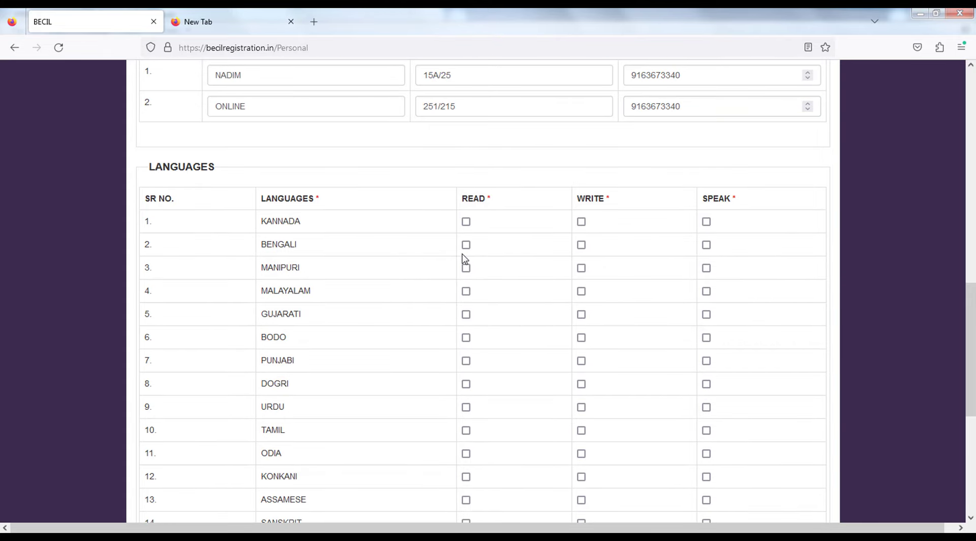
left_click(466, 245)
left_click(582, 245)
scroll(379, 346, "down", 4)
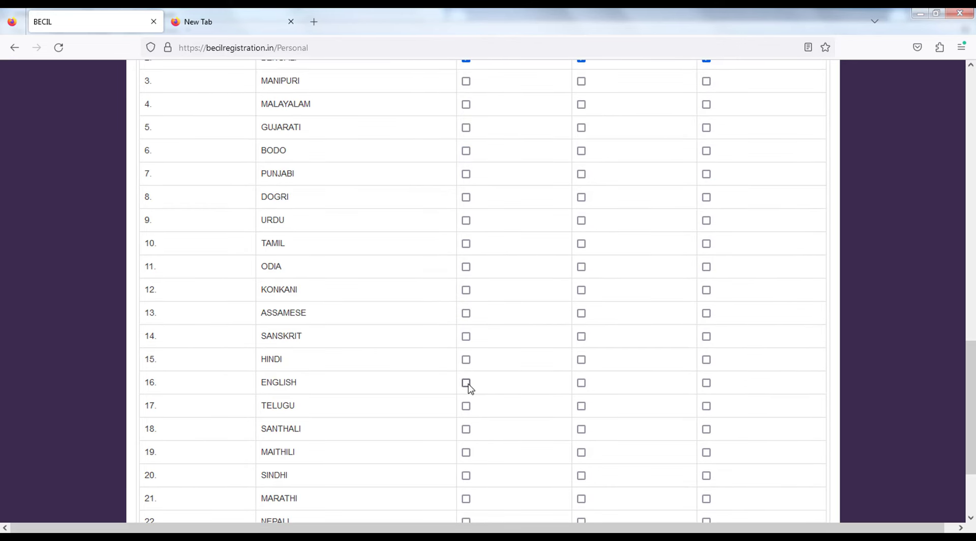
left_click(466, 383)
left_click(582, 383)
left_click(706, 383)
scroll(559, 381, "down", 3)
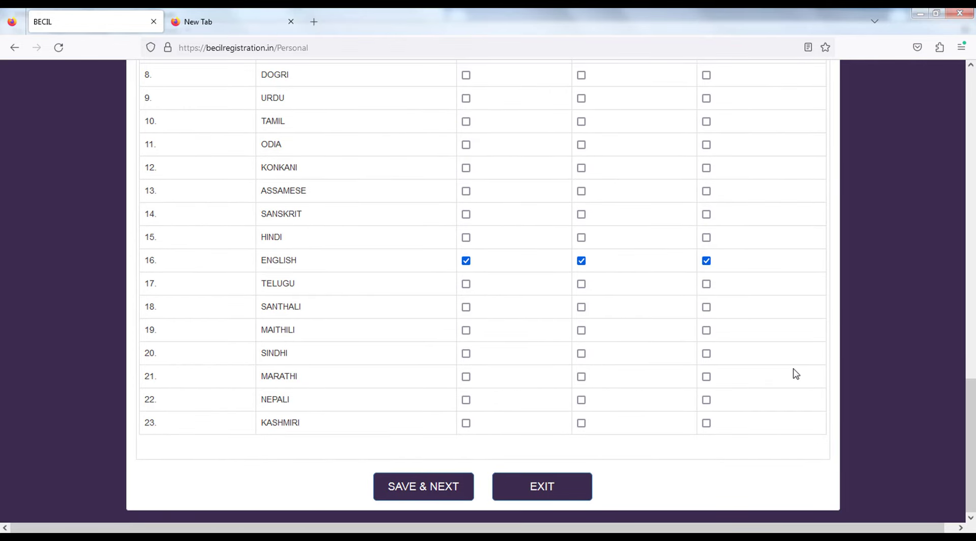
scroll(728, 401, "up", 1)
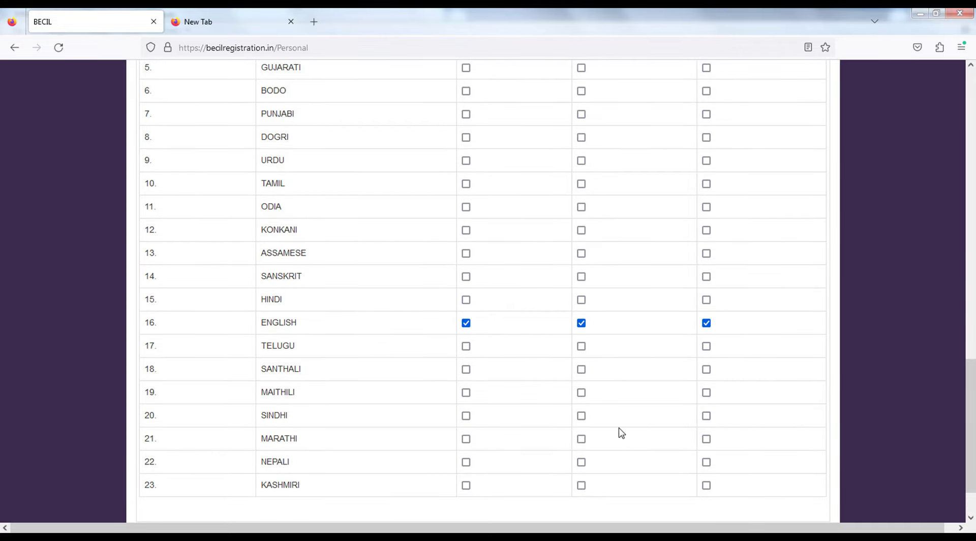
scroll(620, 434, "up", 6)
scroll(619, 437, "down", 7)
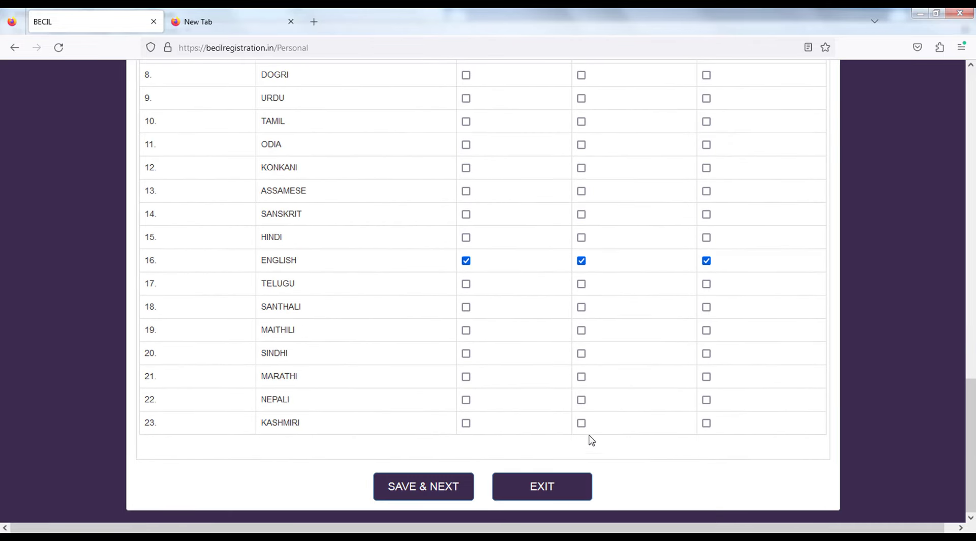
left_click(434, 491)
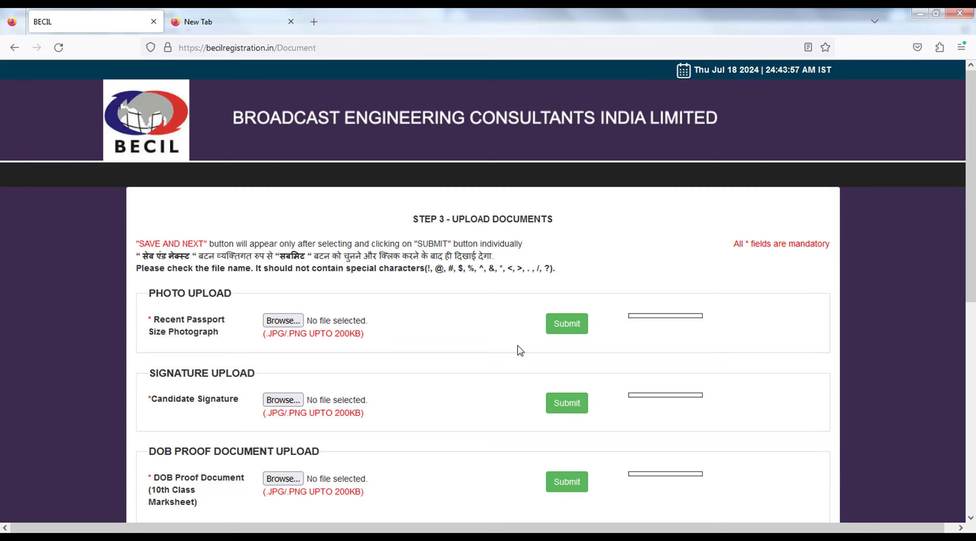
scroll(524, 367, "down", 2)
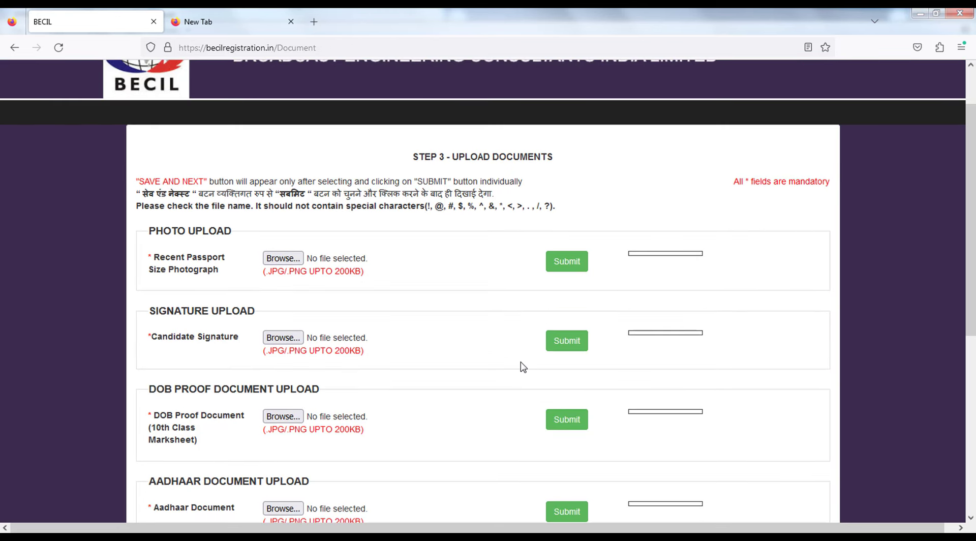
left_click_drag(154, 258, 212, 261)
left_click(211, 261)
left_click_drag(154, 337, 212, 338)
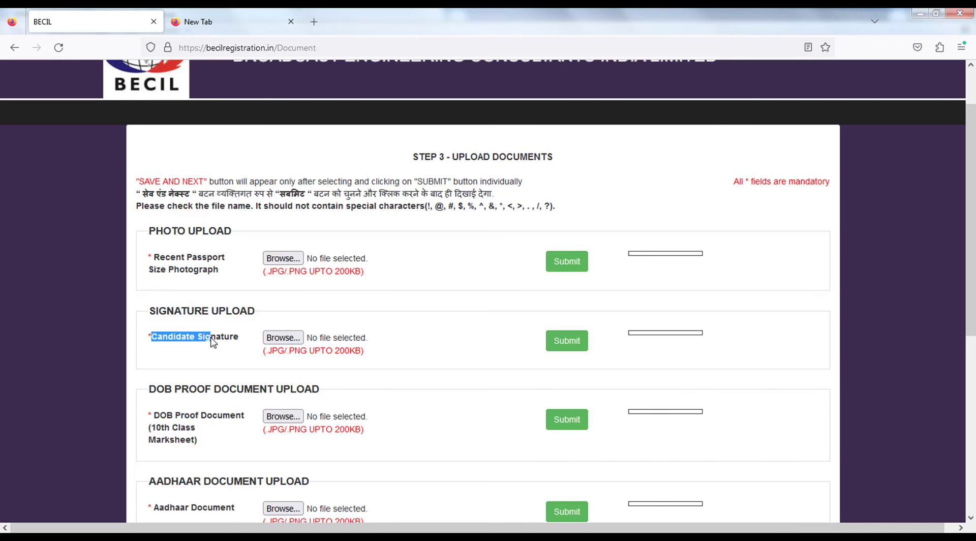
scroll(214, 341, "down", 4)
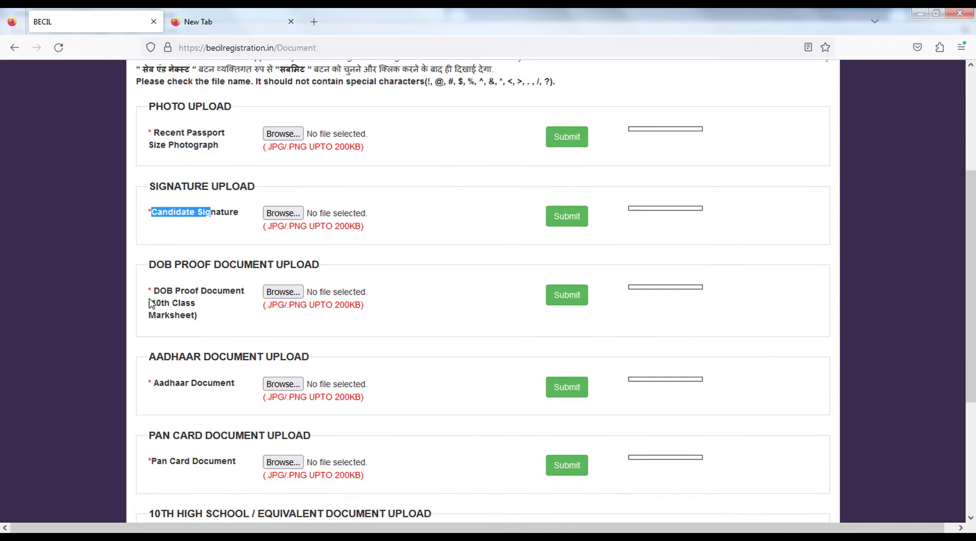
left_click_drag(149, 304, 227, 317)
left_click_drag(368, 399, 262, 354)
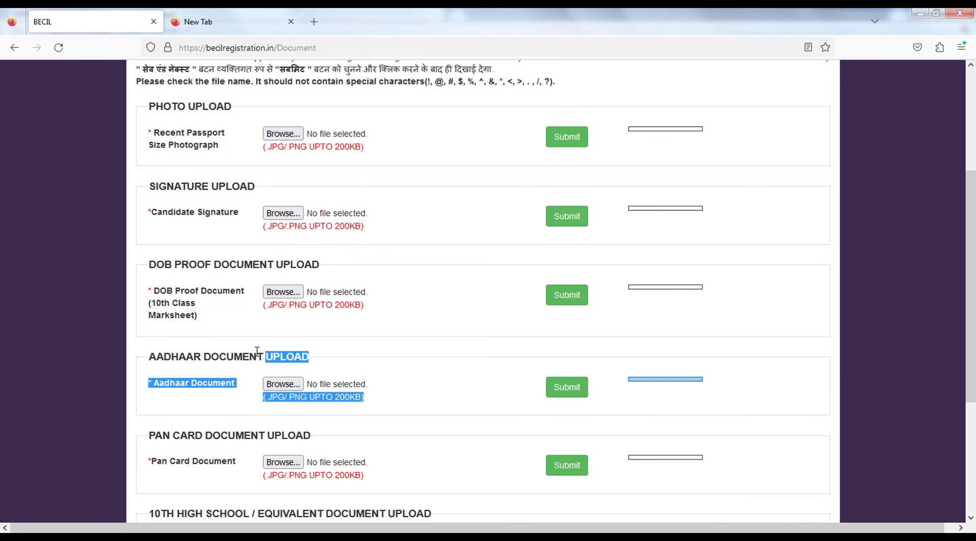
scroll(244, 356, "down", 4)
left_click_drag(213, 311, 266, 311)
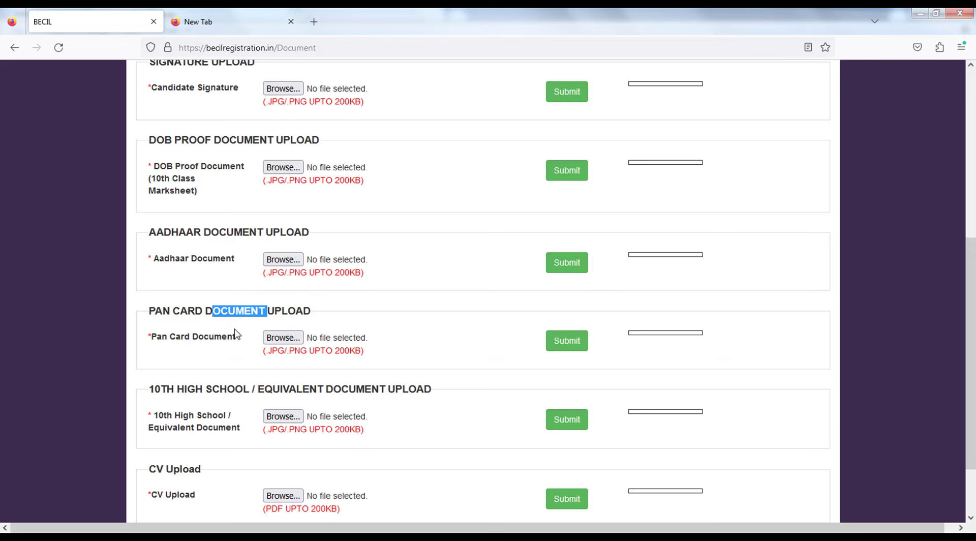
scroll(234, 334, "down", 3)
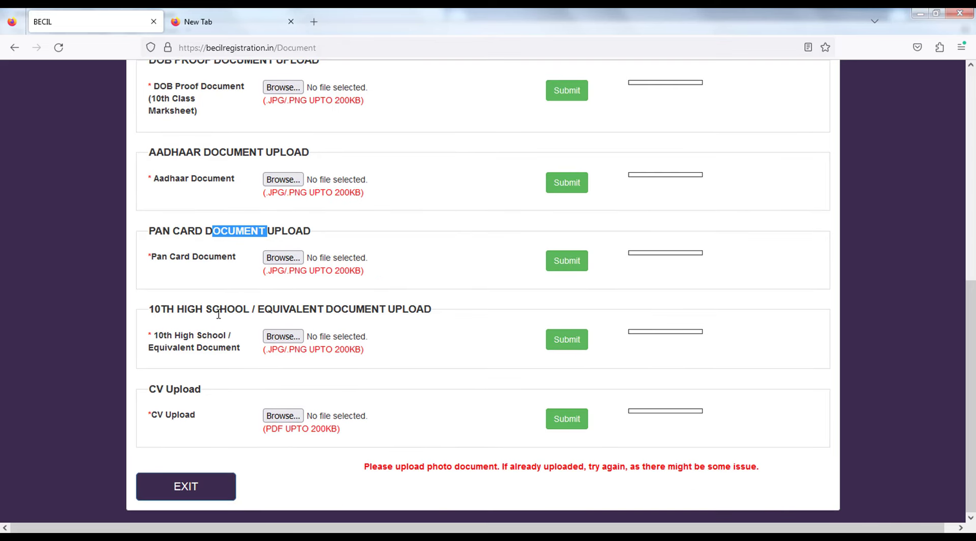
left_click_drag(228, 311, 339, 310)
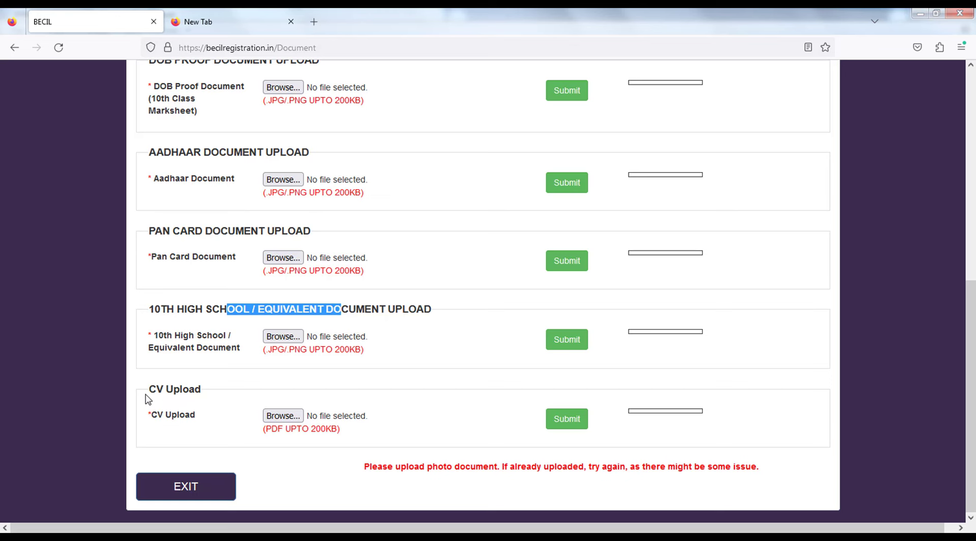
left_click_drag(146, 400, 191, 389)
scroll(238, 400, "up", 2)
scroll(239, 402, "up", 10)
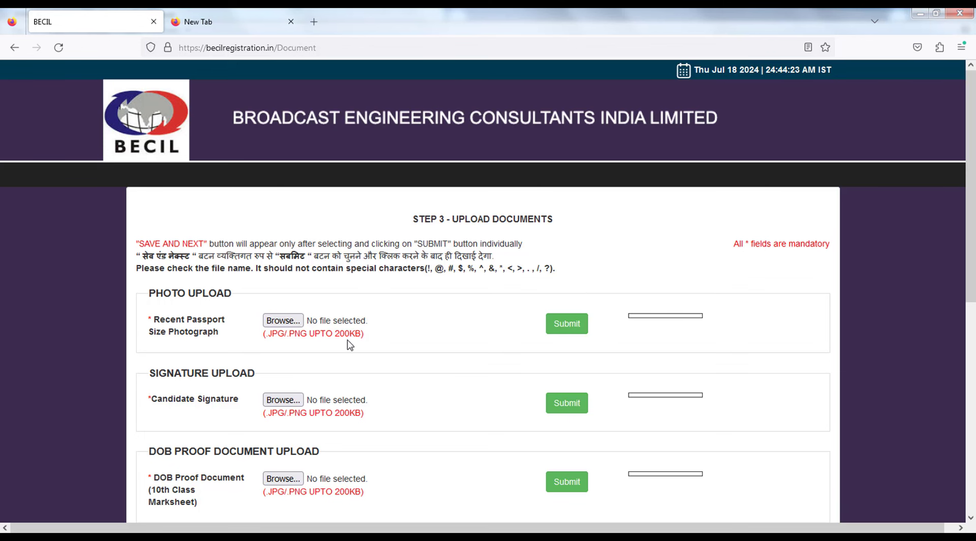
Upload and submit the passport photo, then save the documents to reach the application preview.
left_click(282, 322)
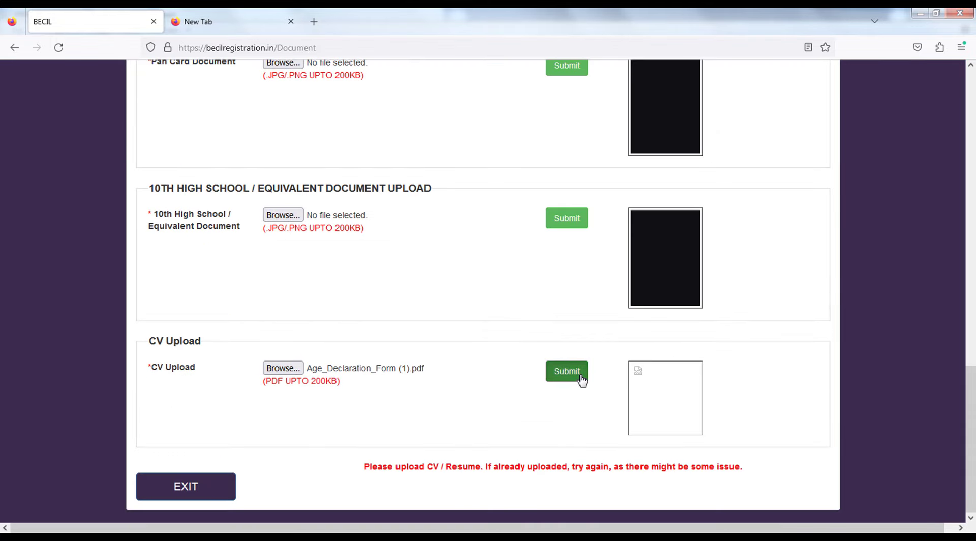
left_click(582, 381)
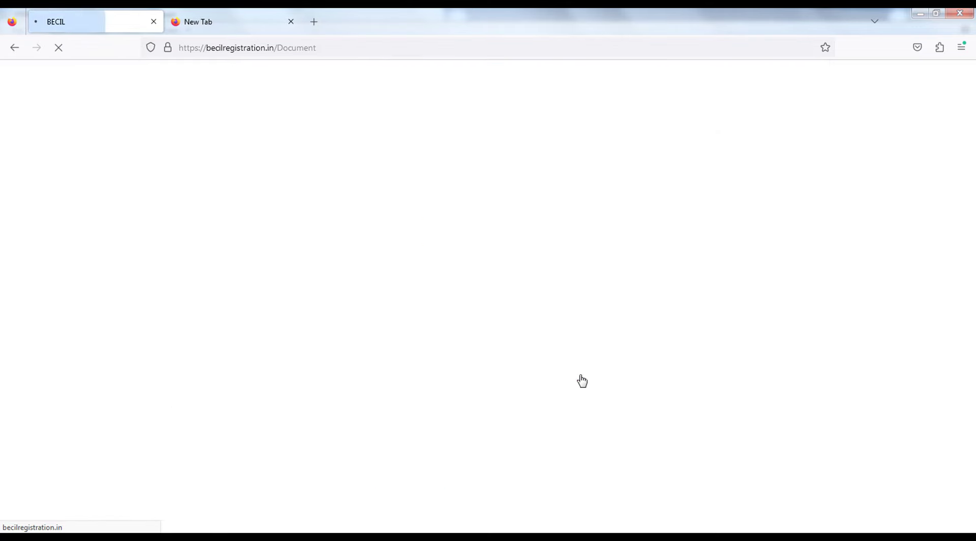
scroll(584, 410, "down", 15)
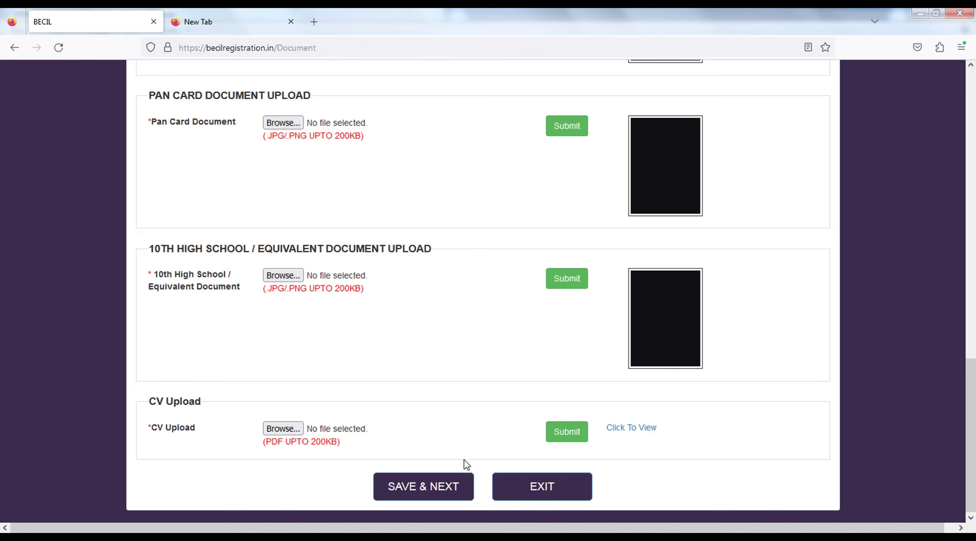
left_click(447, 491)
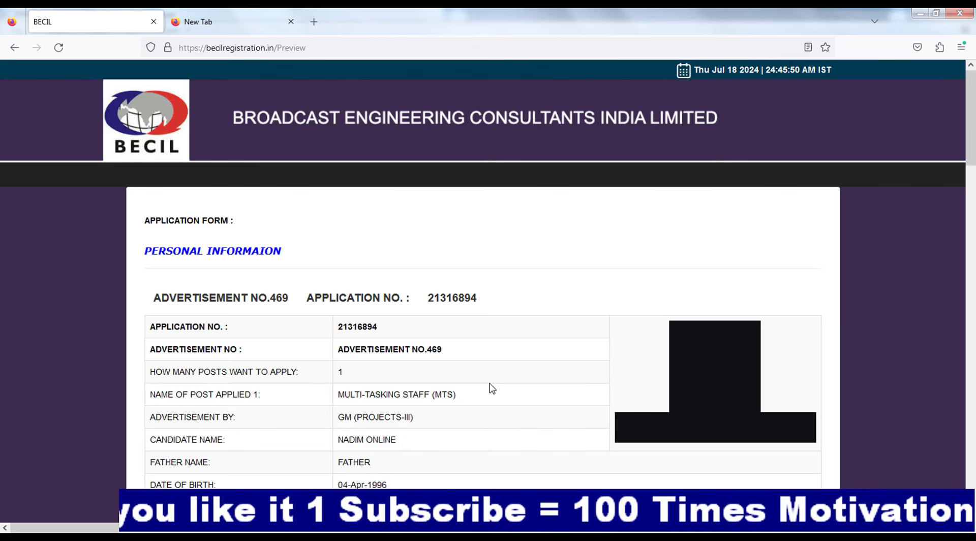
scroll(492, 388, "down", 3)
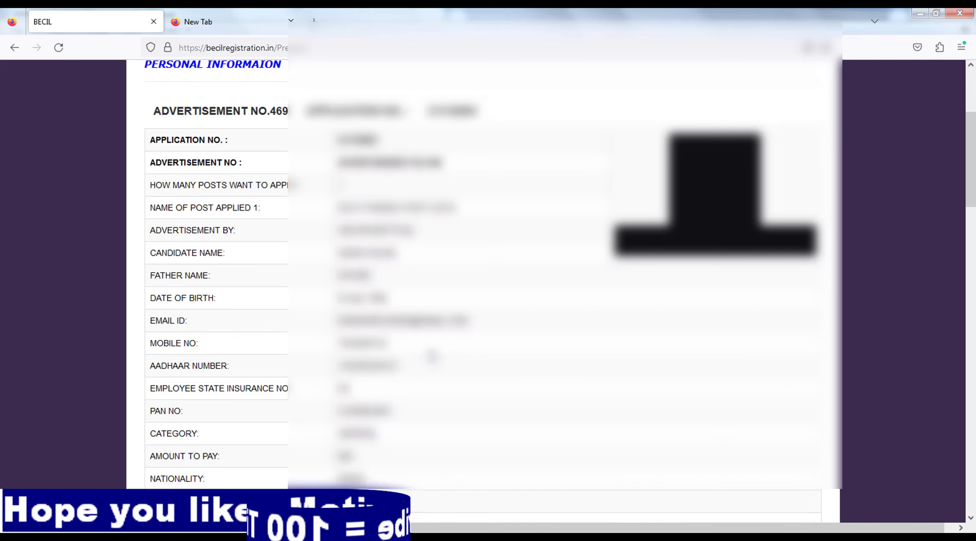
scroll(441, 351, "down", 2)
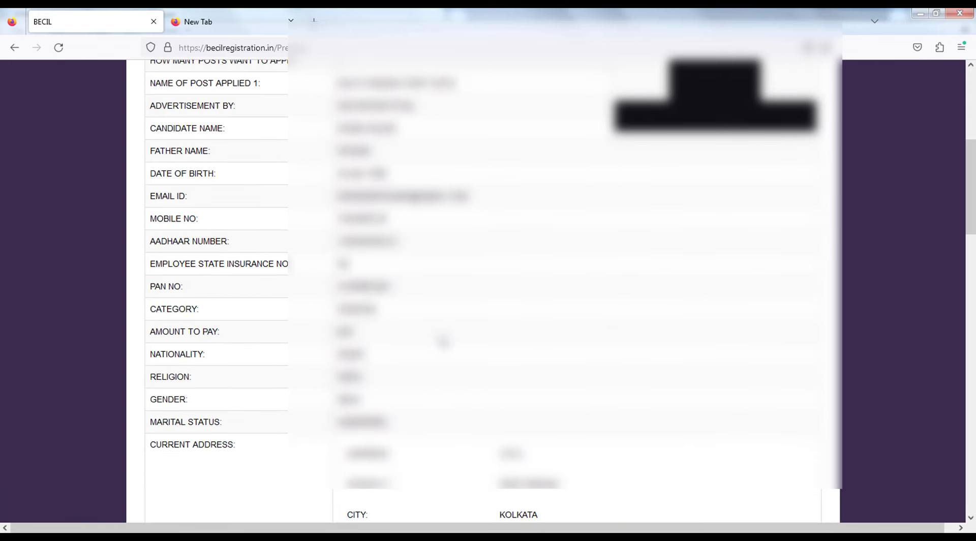
scroll(444, 342, "down", 2)
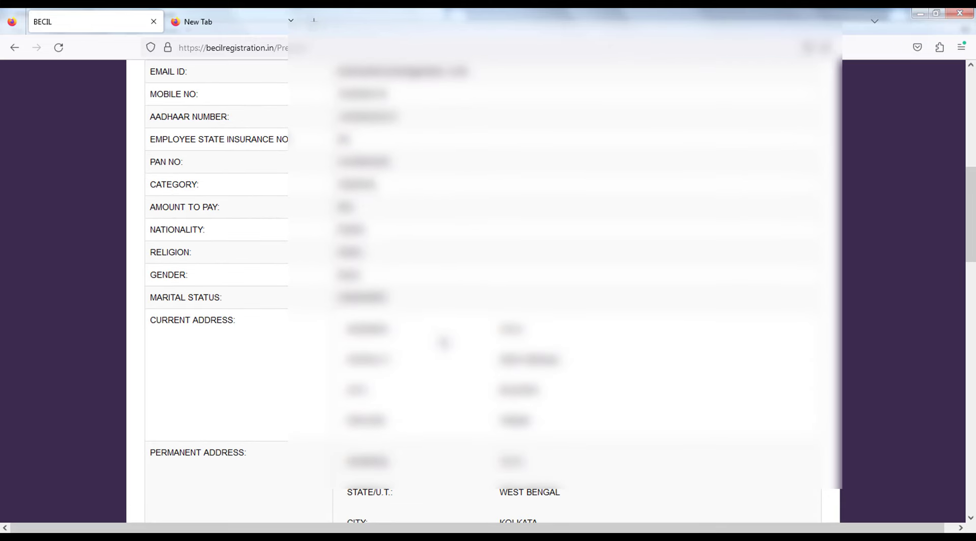
scroll(444, 342, "down", 5)
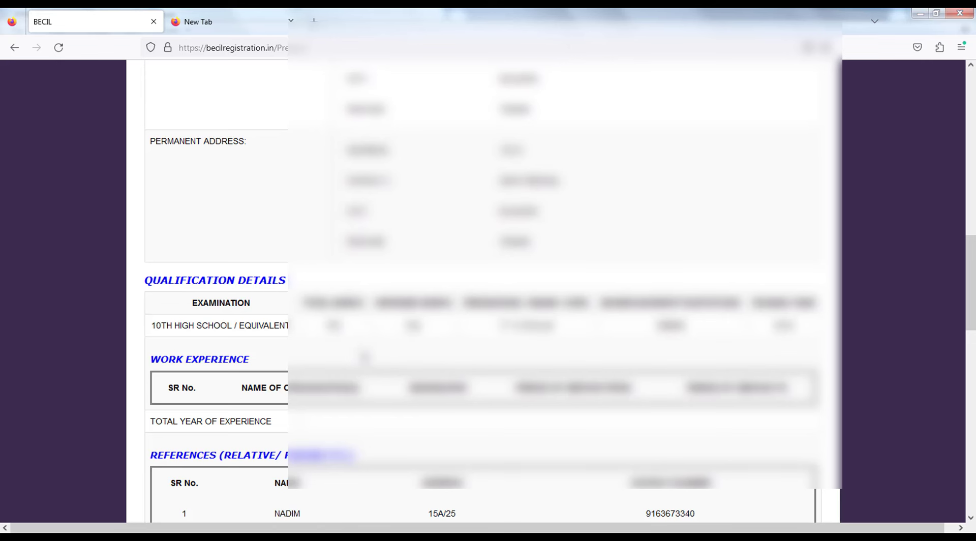
scroll(732, 346, "down", 3)
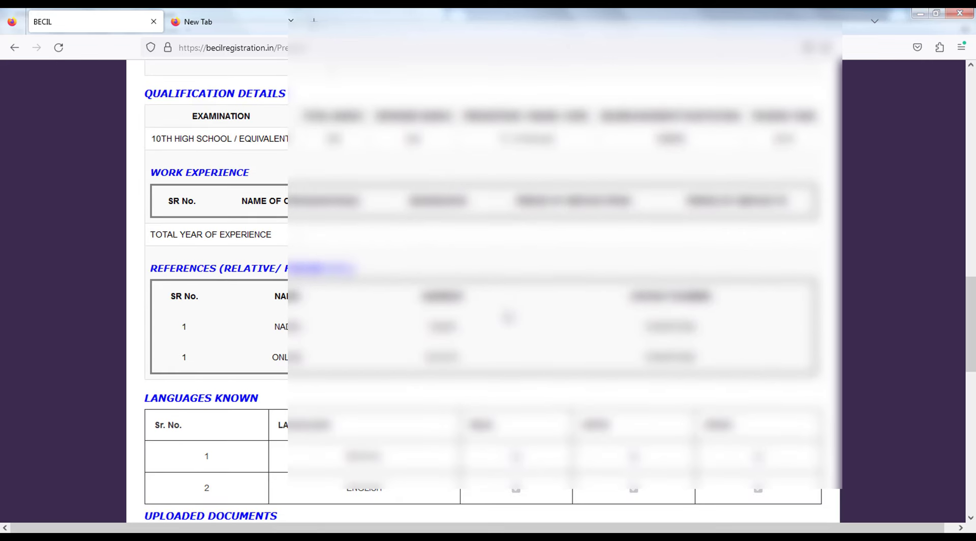
scroll(507, 318, "down", 3)
scroll(508, 318, "down", 3)
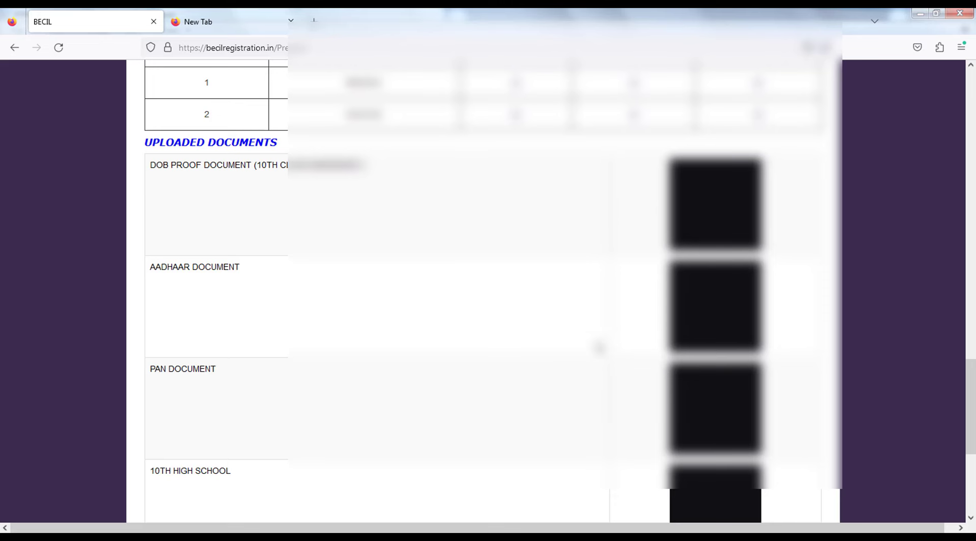
scroll(599, 347, "down", 5)
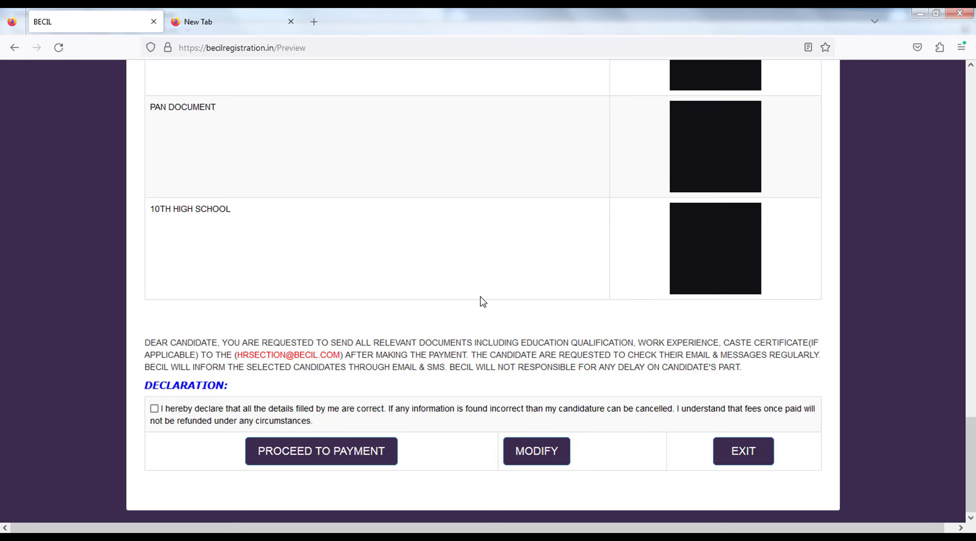
Accept the declaration on the preview and confirm proceeding to payment.
left_click(154, 409)
left_click(328, 452)
left_click(538, 323)
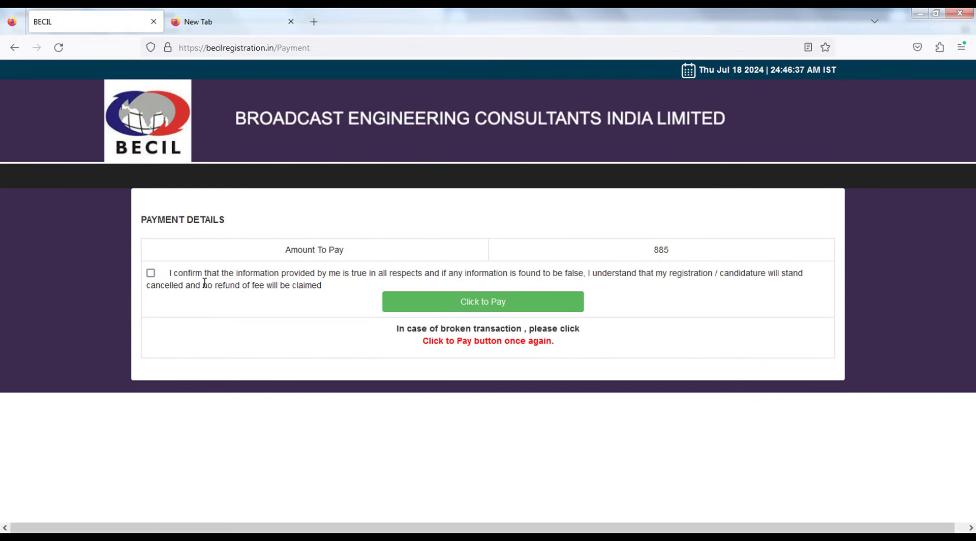
Confirm the information is true and pay the INR 885.00 fee through CCAvenue.
left_click(206, 284)
left_click(458, 306)
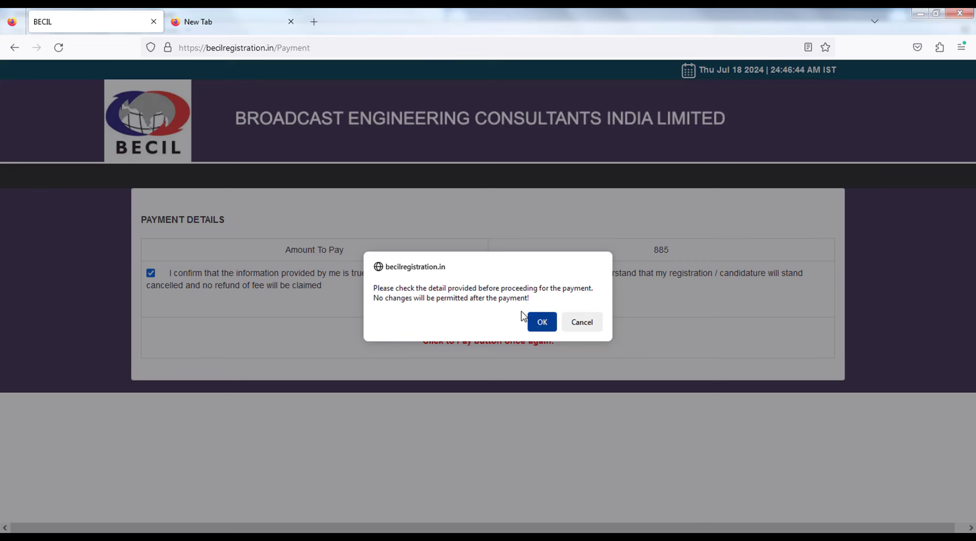
left_click(556, 331)
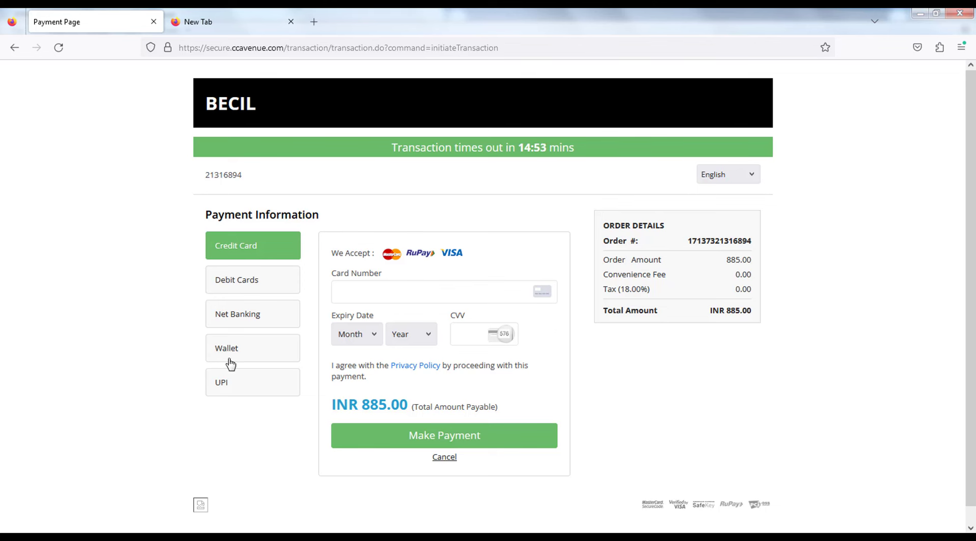
Pay by UPI and generate the scan-and-pay QR code for INR 916.33.
left_click(224, 386)
left_click(365, 309)
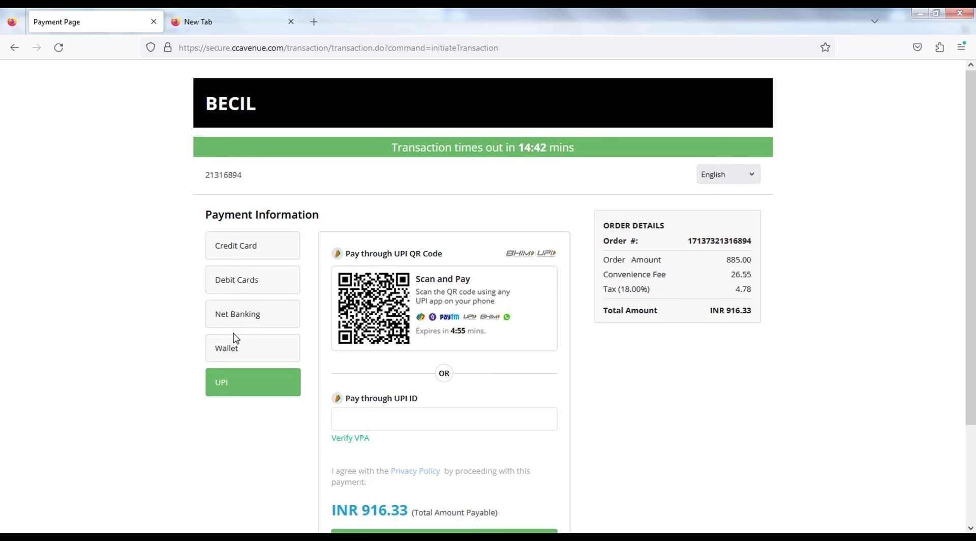
scroll(228, 351, "down", 3)
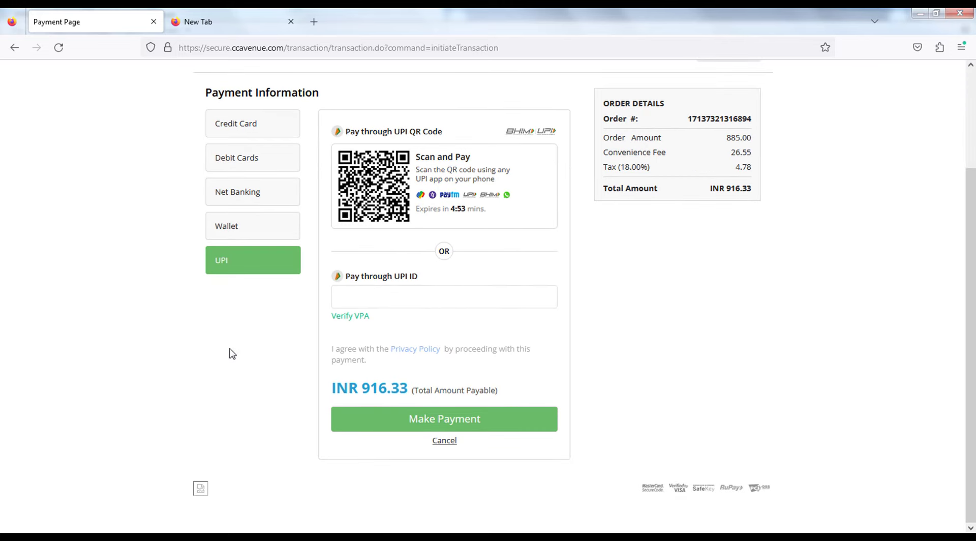